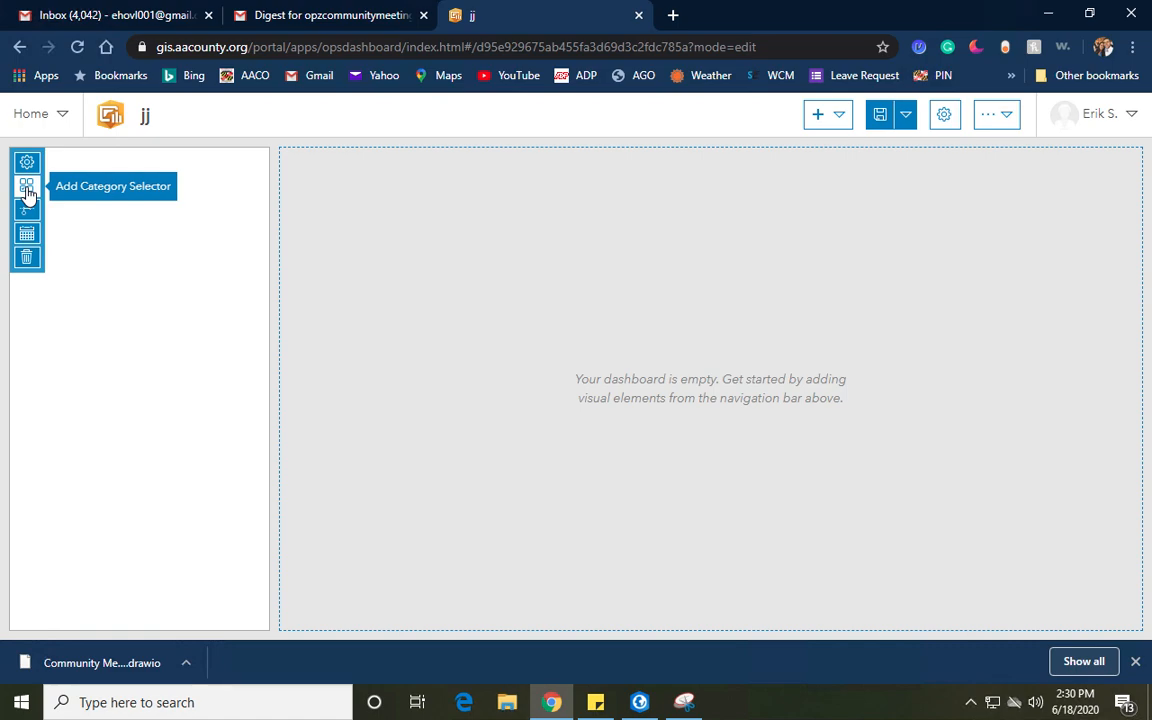
Step: Add a category selector to the side panel that takes its categories from grouped values of the All Test layer
left_click(27, 188)
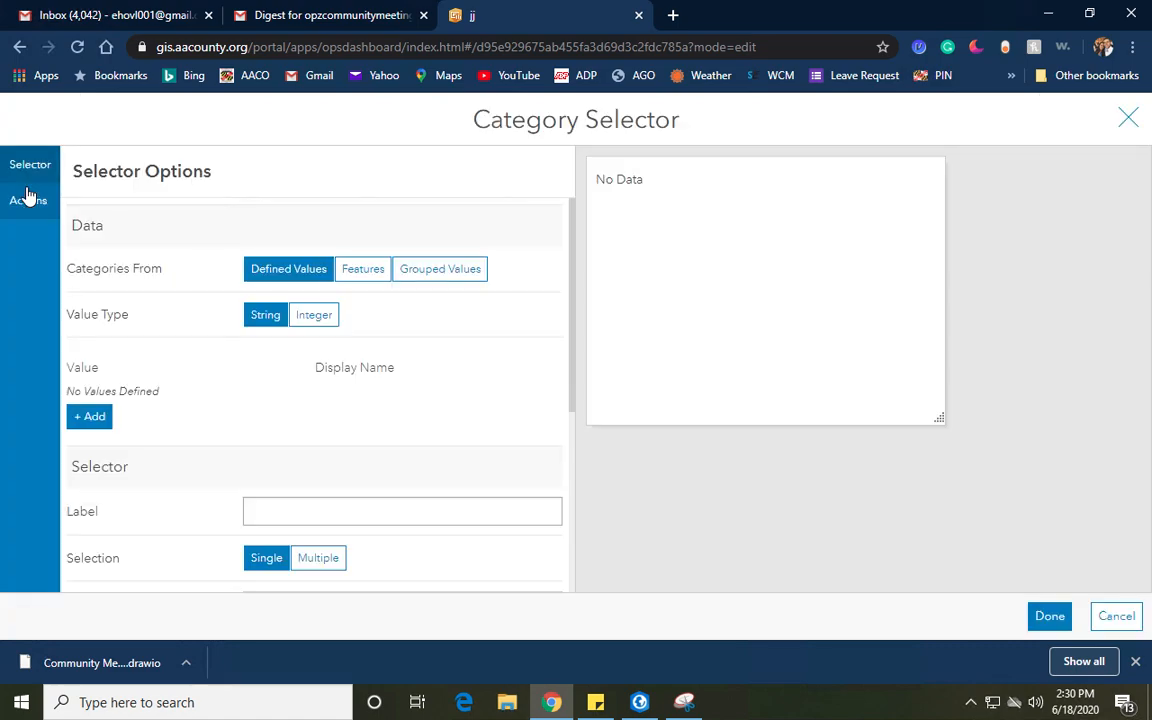
left_click(447, 272)
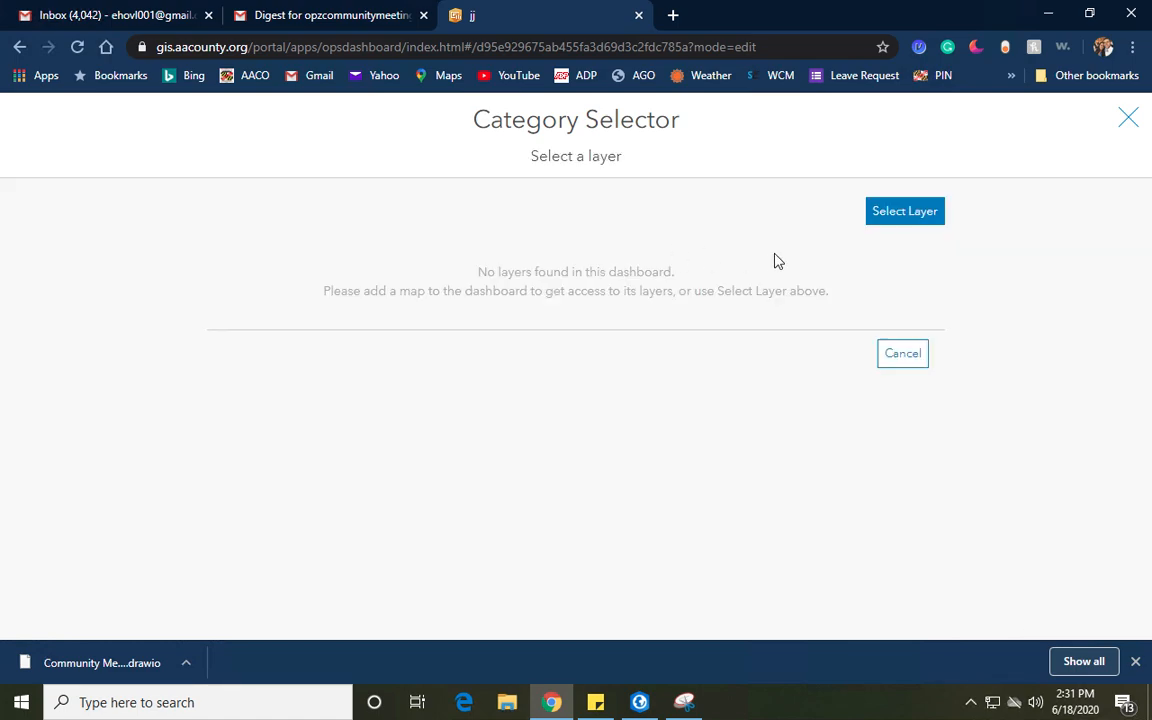
left_click(885, 222)
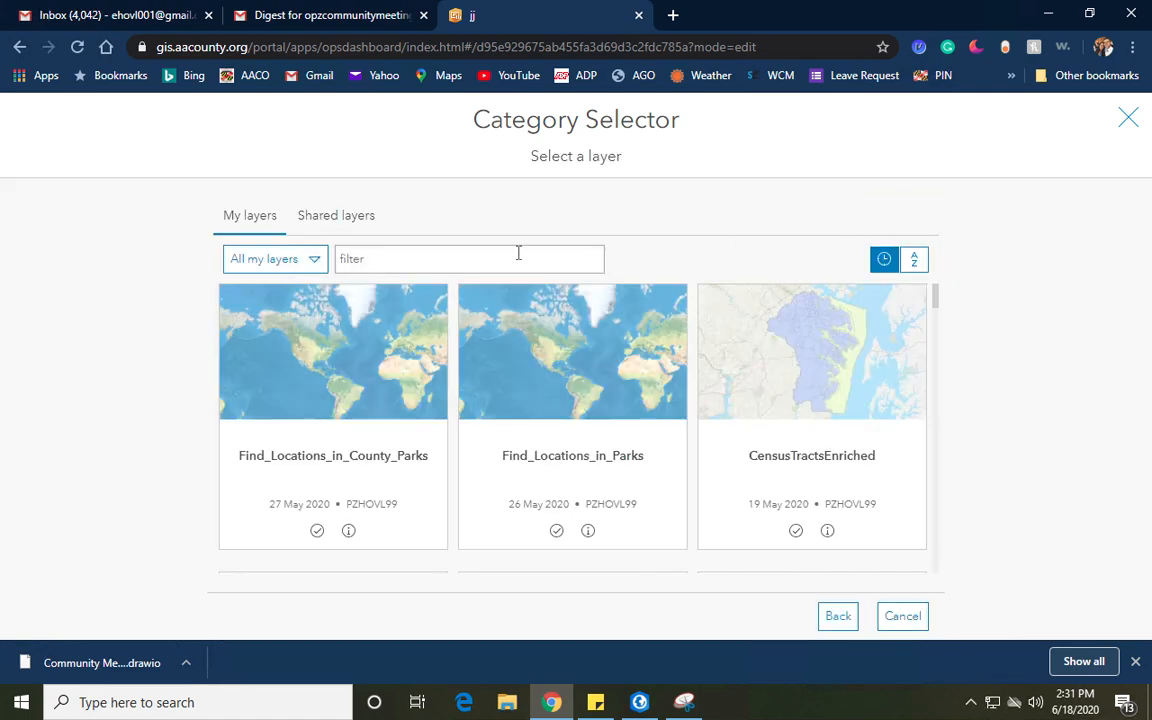
left_click(458, 258)
type("all")
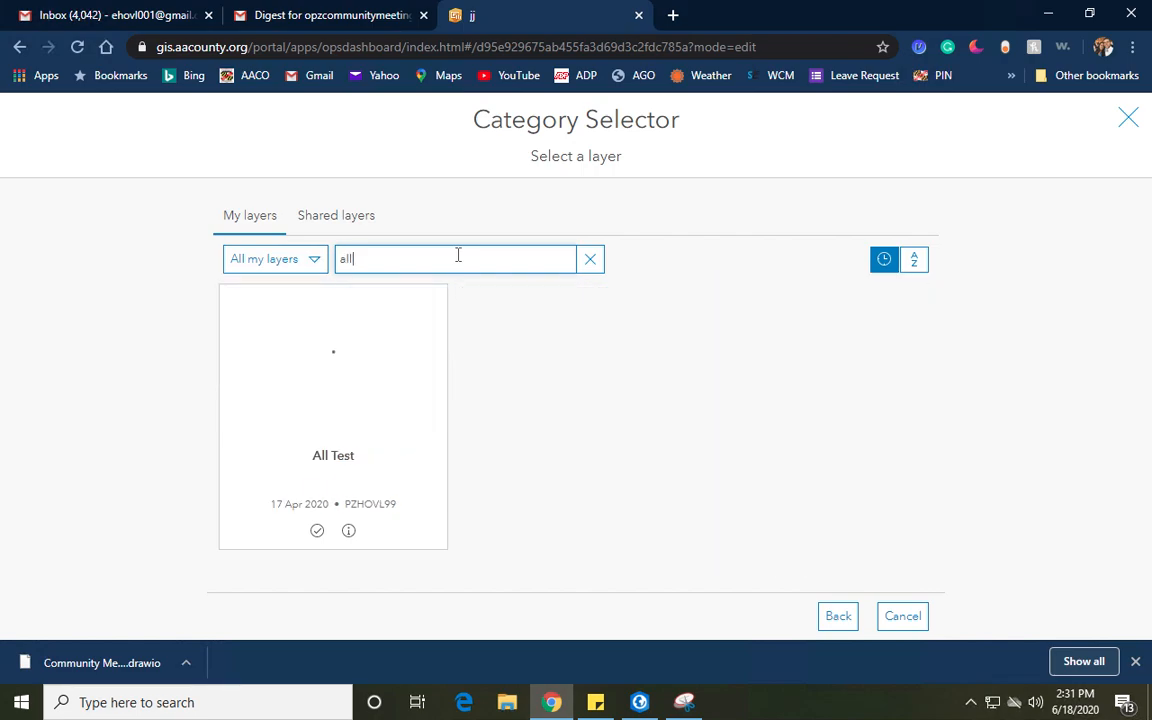
mouse_move(348, 368)
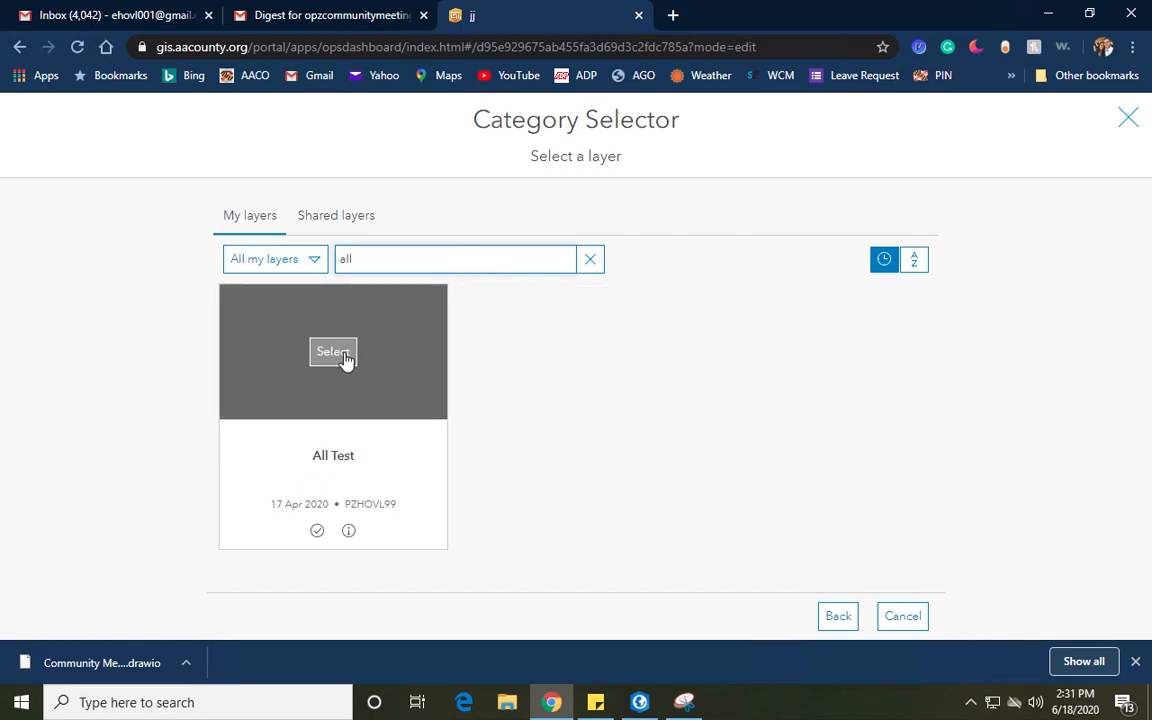
left_click(334, 352)
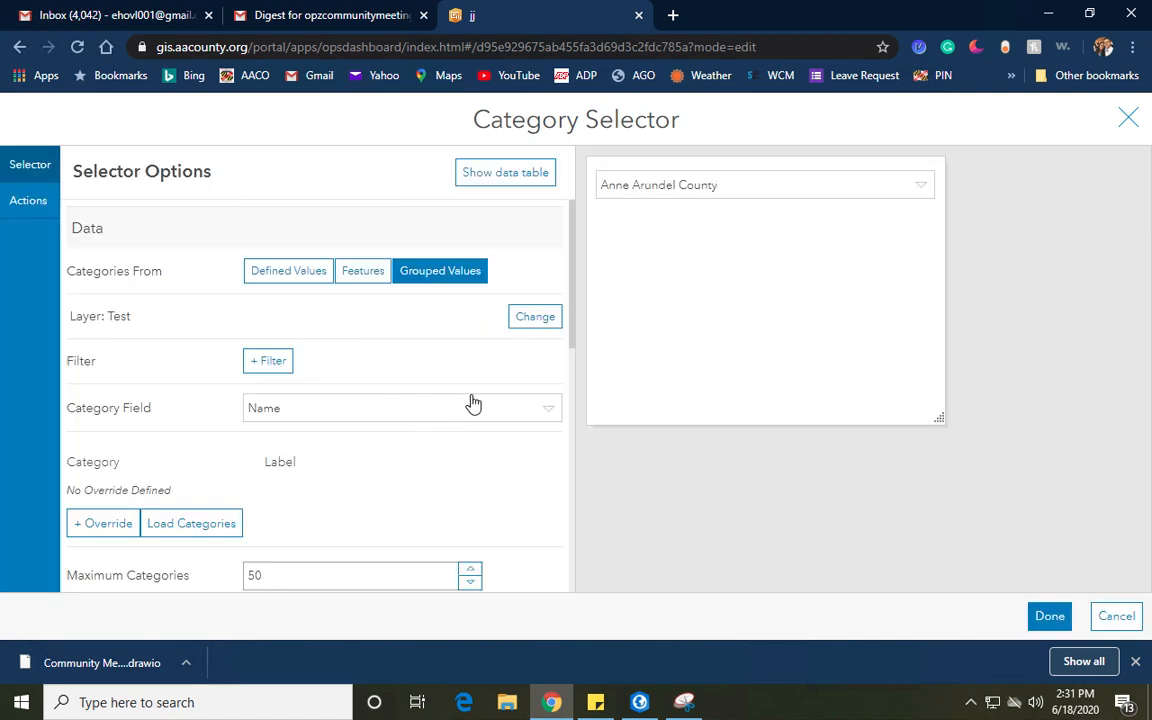
Step: Set the selector's category field to Type and check the resulting choices in the preview
left_click(540, 407)
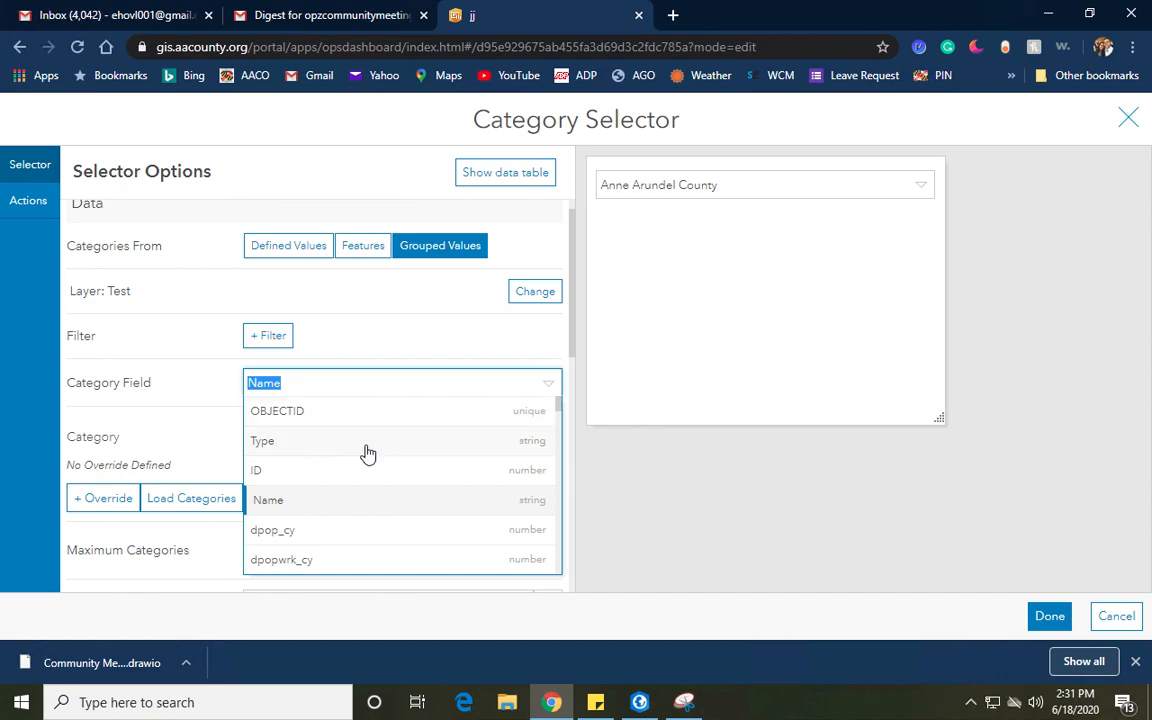
left_click(367, 448)
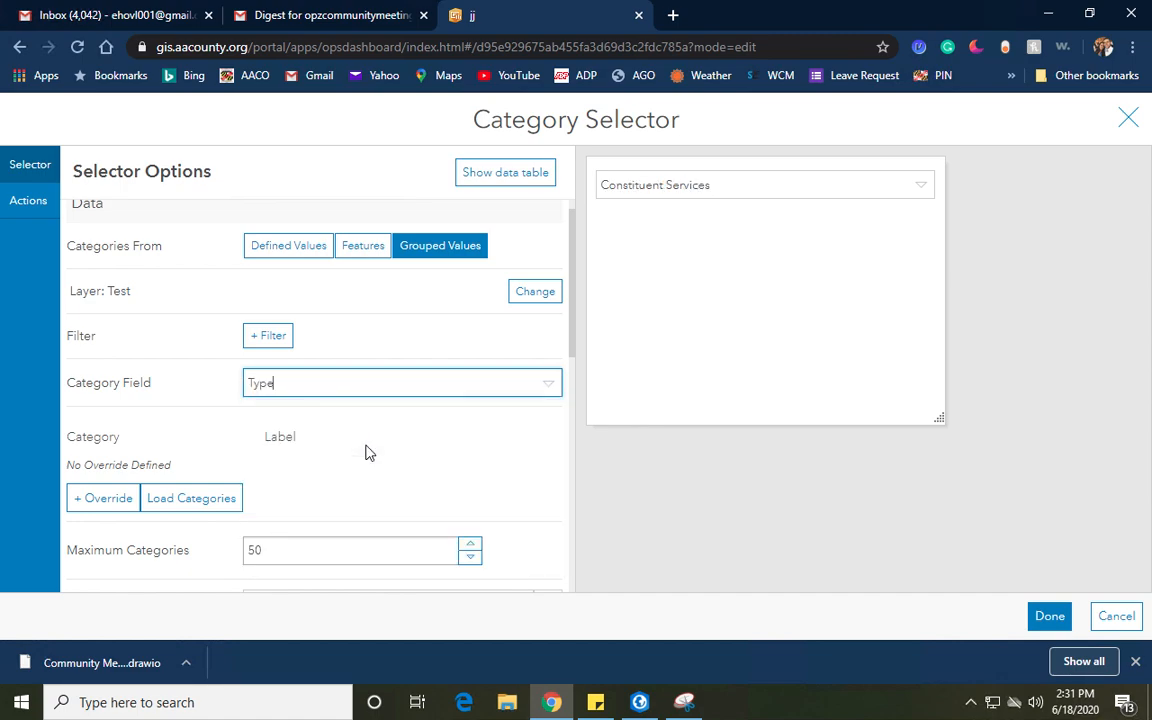
left_click(922, 190)
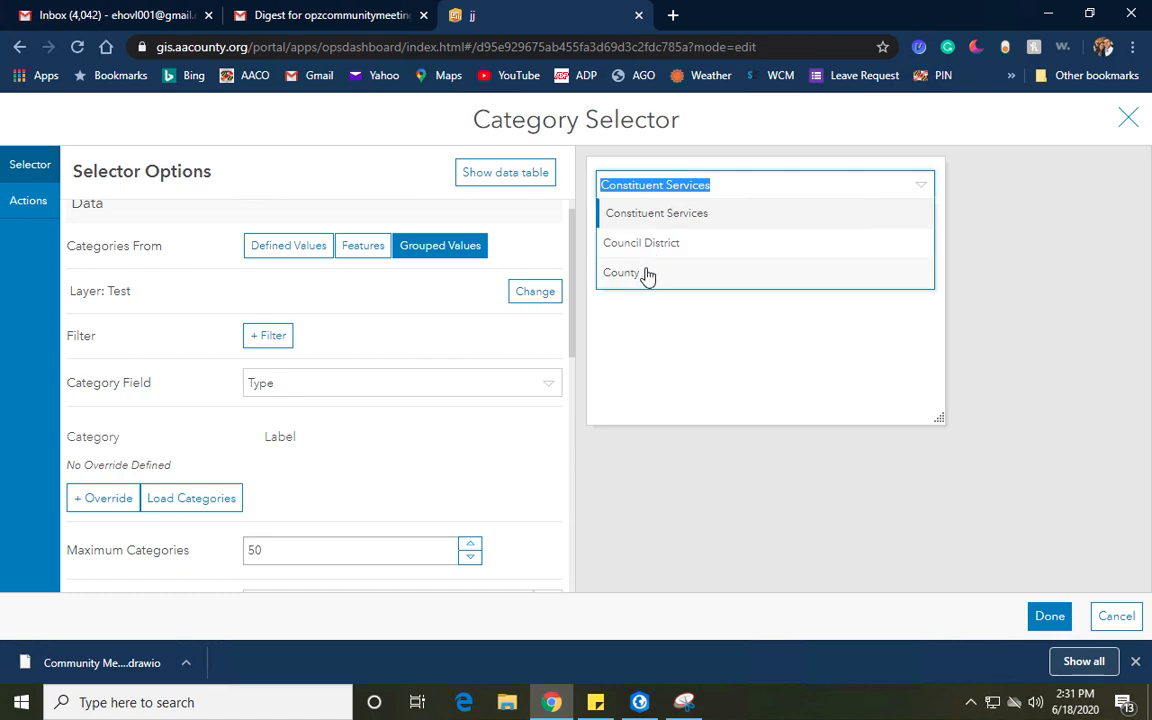
Step: Sort the selector's categories by Type in descending order, check the preview and finish the selector
scroll(409, 467, "down", 3)
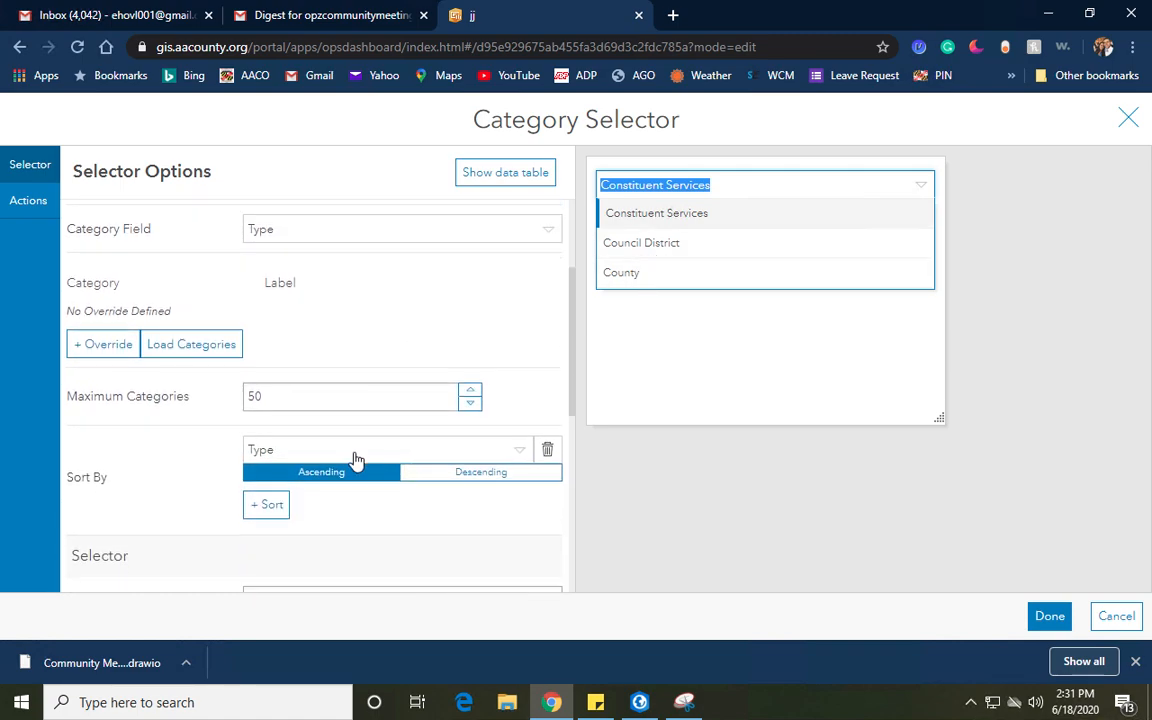
left_click(463, 474)
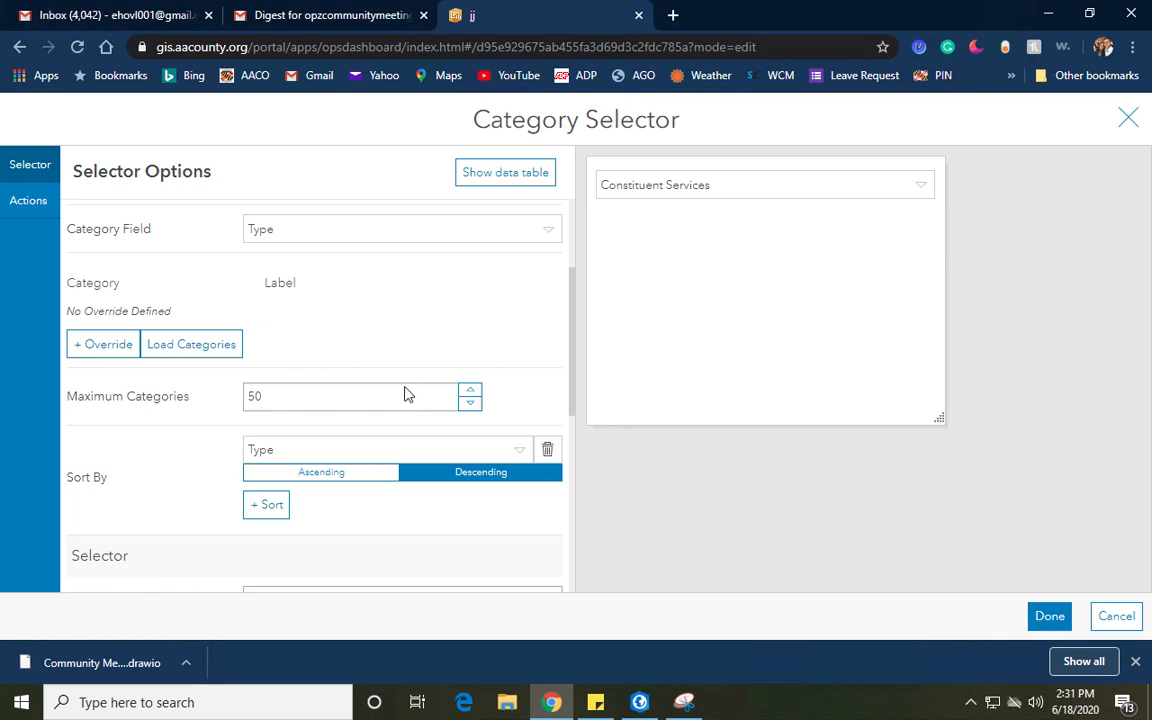
left_click(922, 192)
left_click(922, 193)
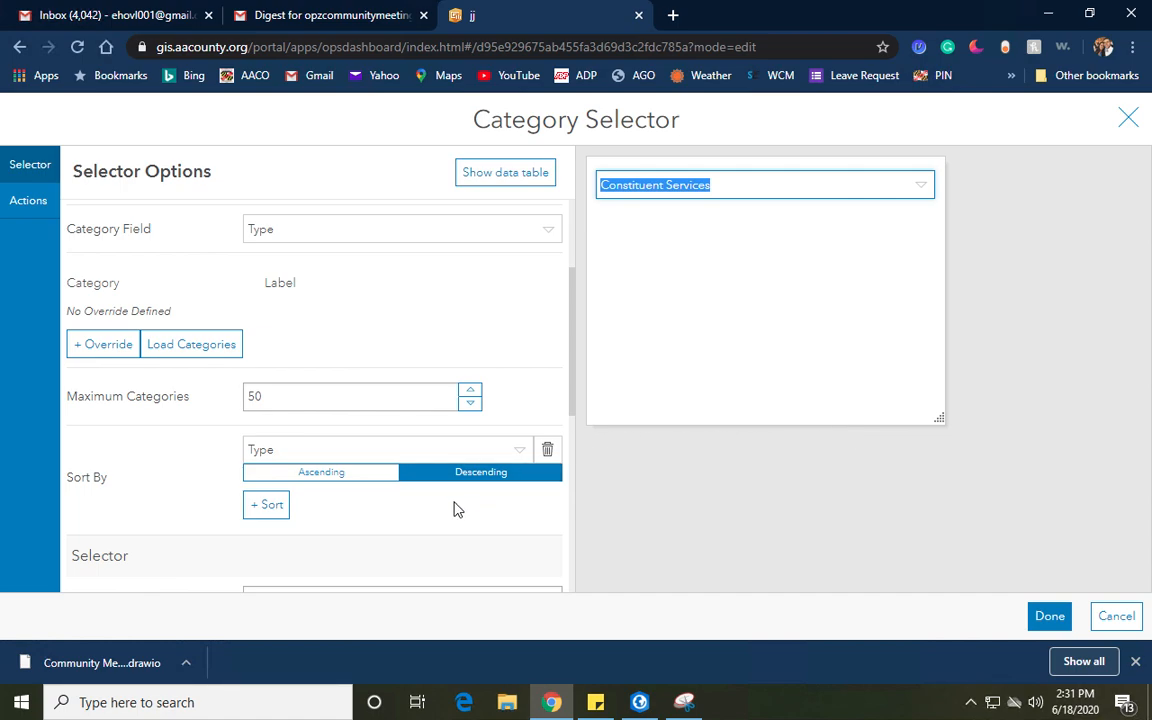
scroll(453, 510, "down", 1)
scroll(455, 502, "up", 1)
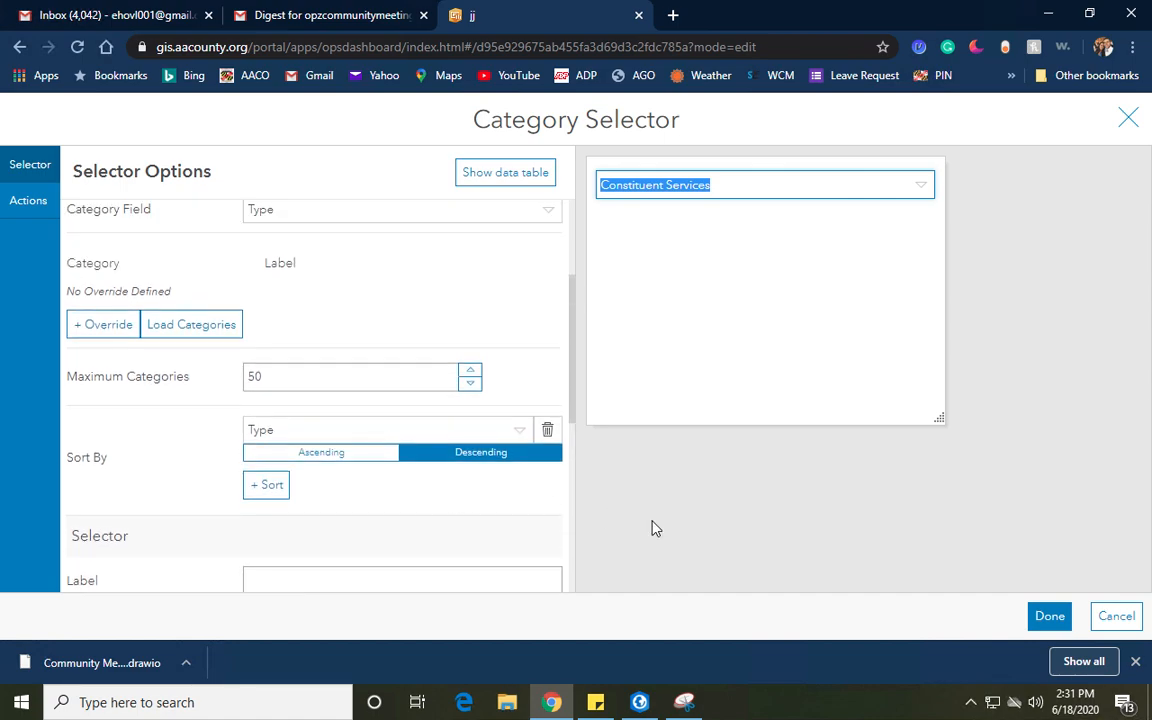
left_click(1045, 615)
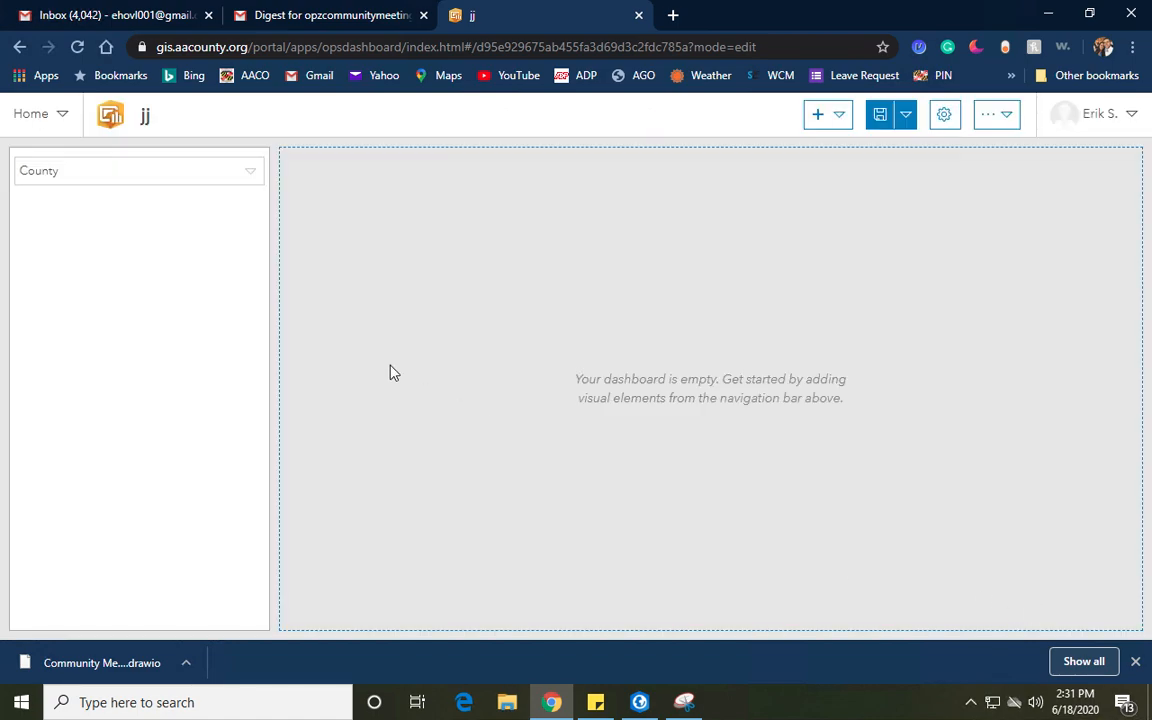
Step: Add a second category selector based on features of the Test layer, with {name} as its line item text
mouse_move(27, 160)
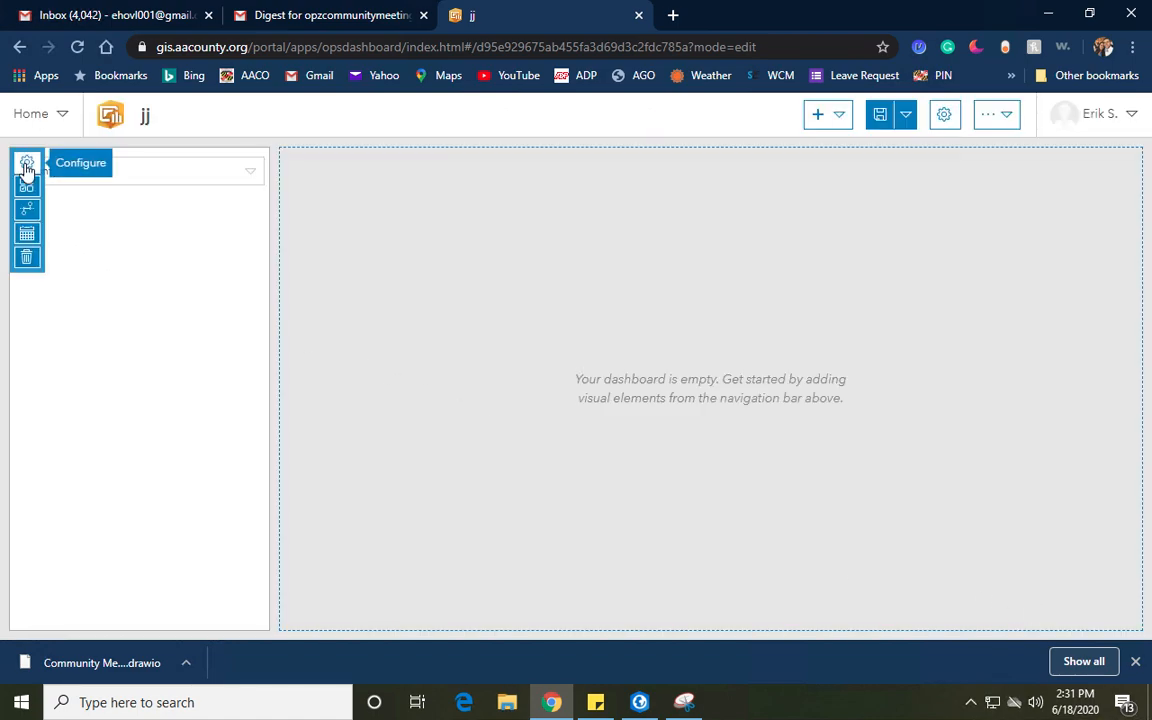
left_click(27, 188)
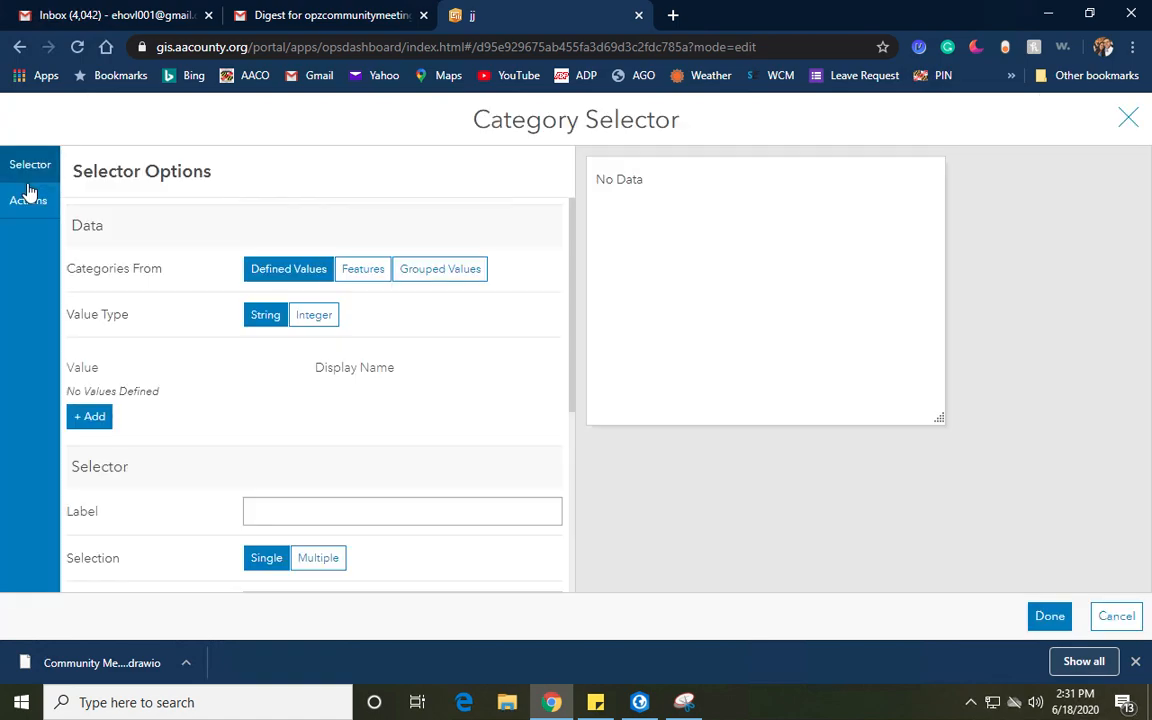
left_click(362, 270)
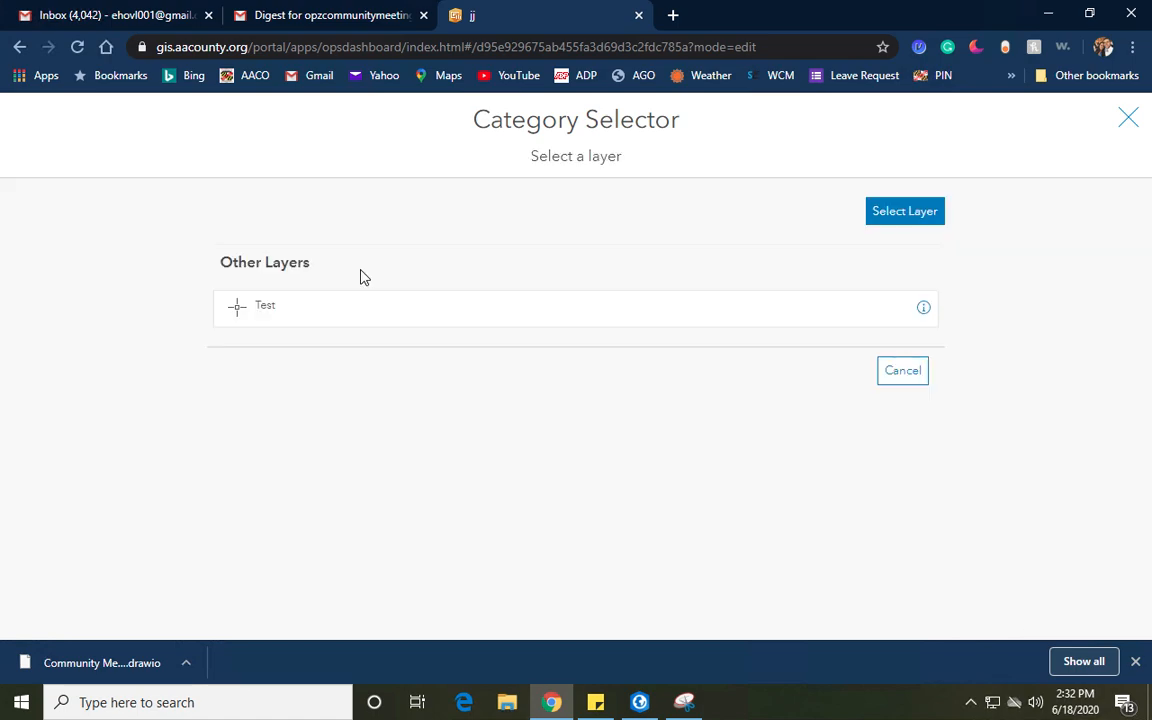
left_click(440, 314)
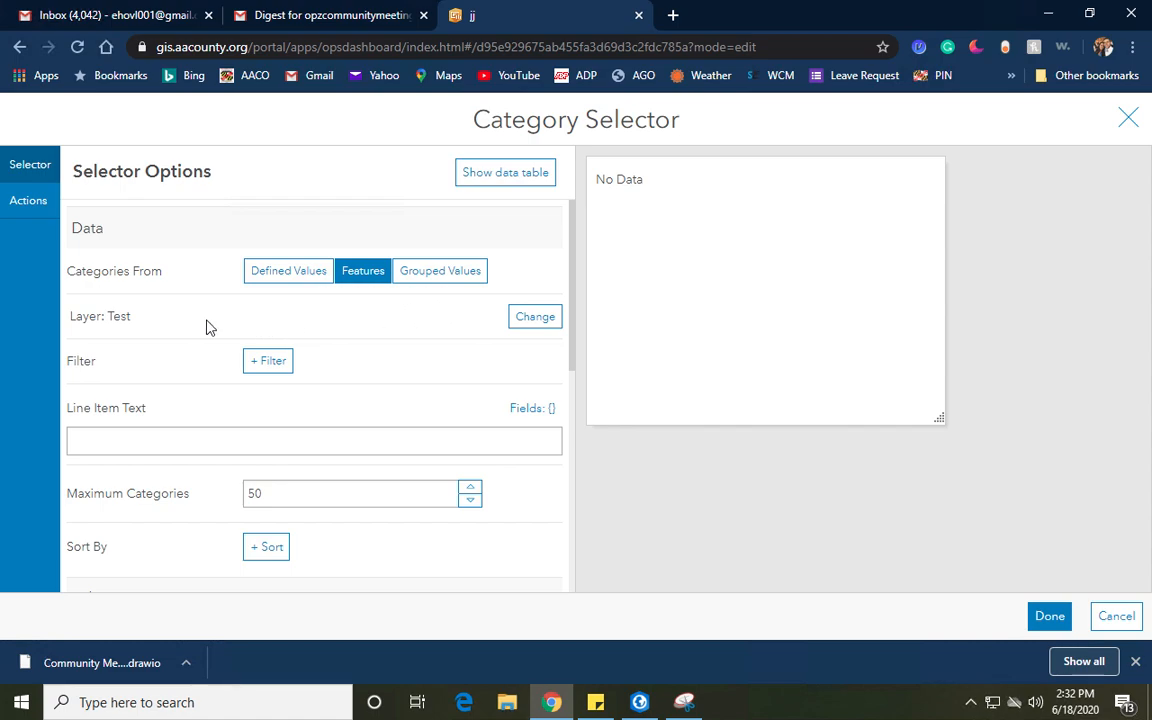
left_click(522, 411)
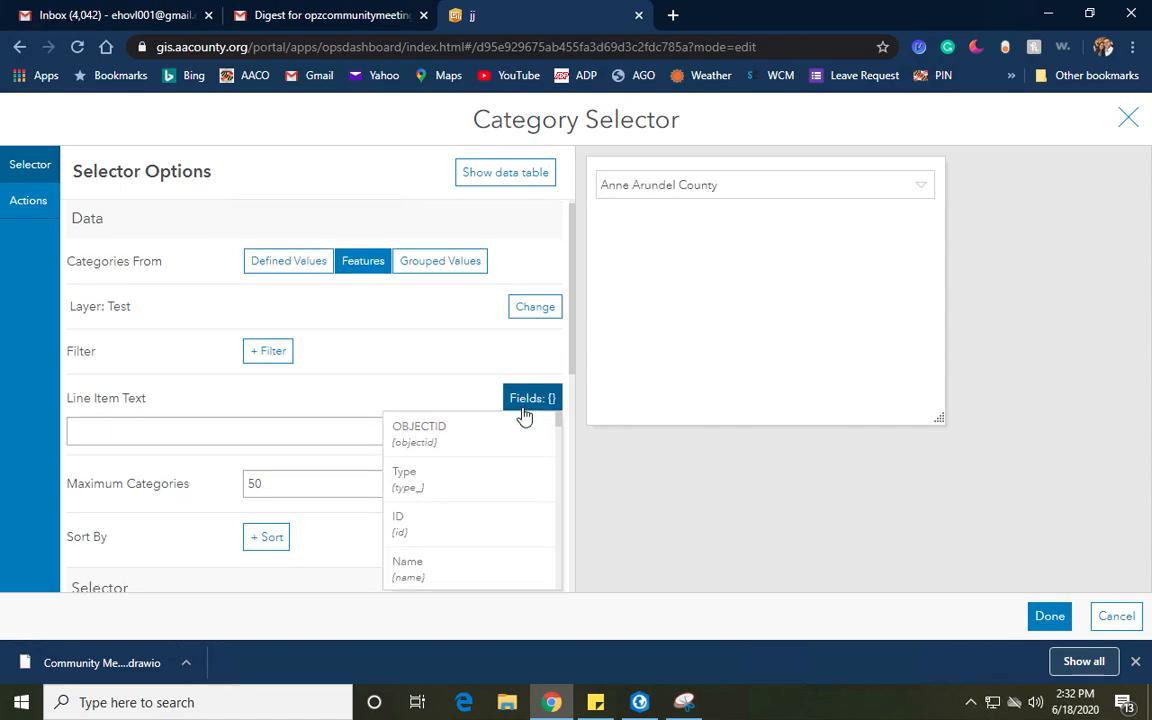
left_click(432, 555)
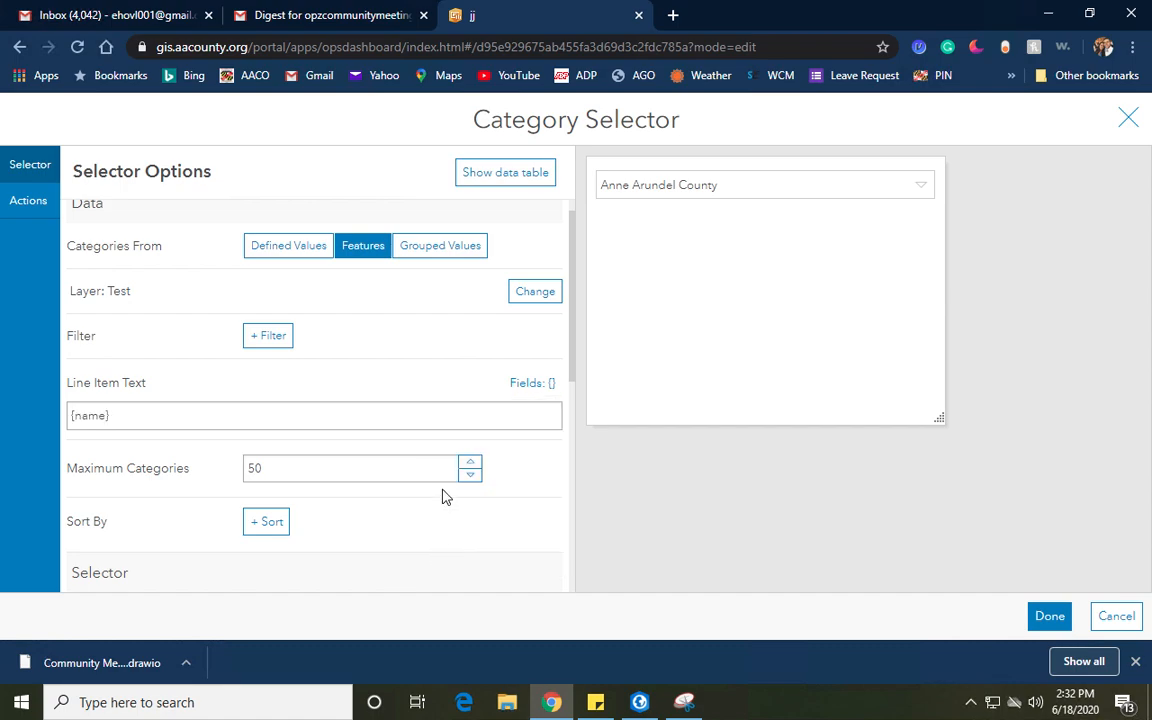
Step: Sort the second selector's entries by the ID field and finish the selector
scroll(445, 497, "down", 1)
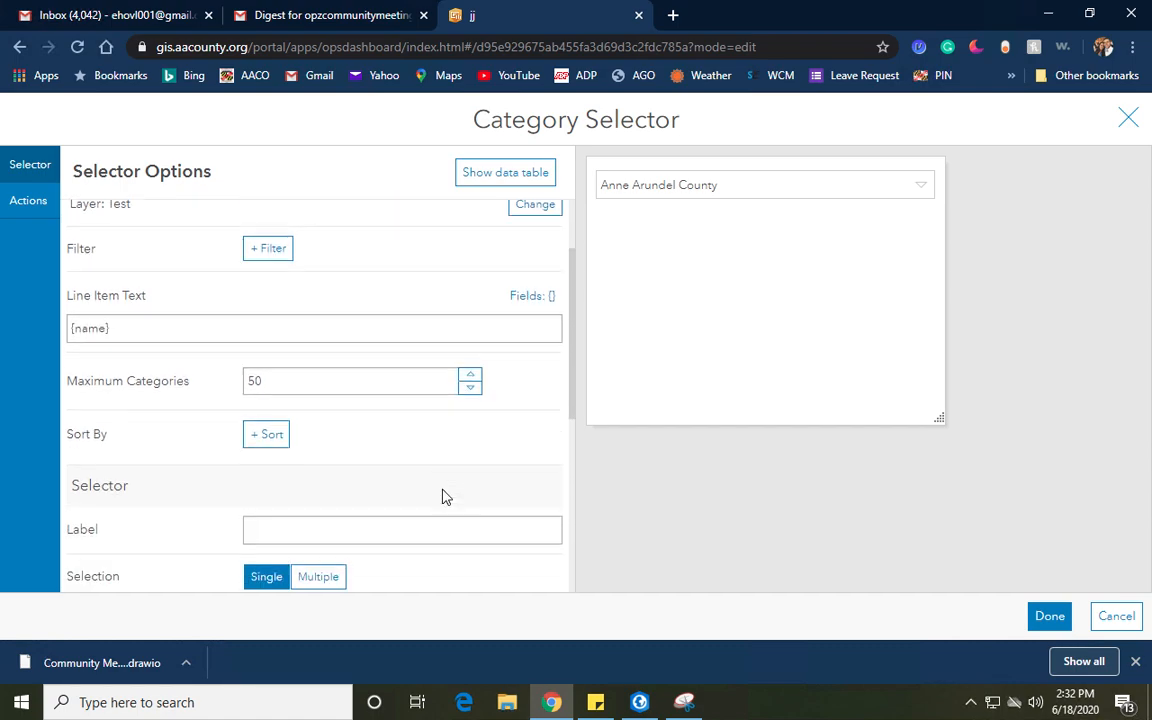
left_click(277, 428)
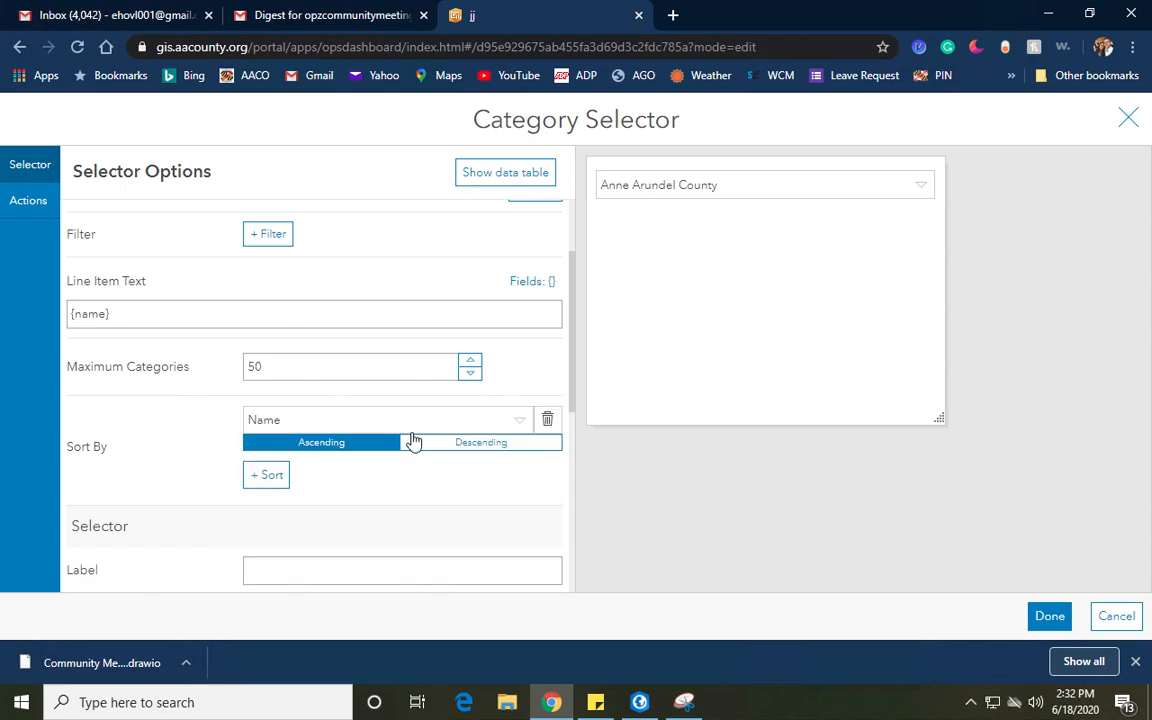
left_click(522, 419)
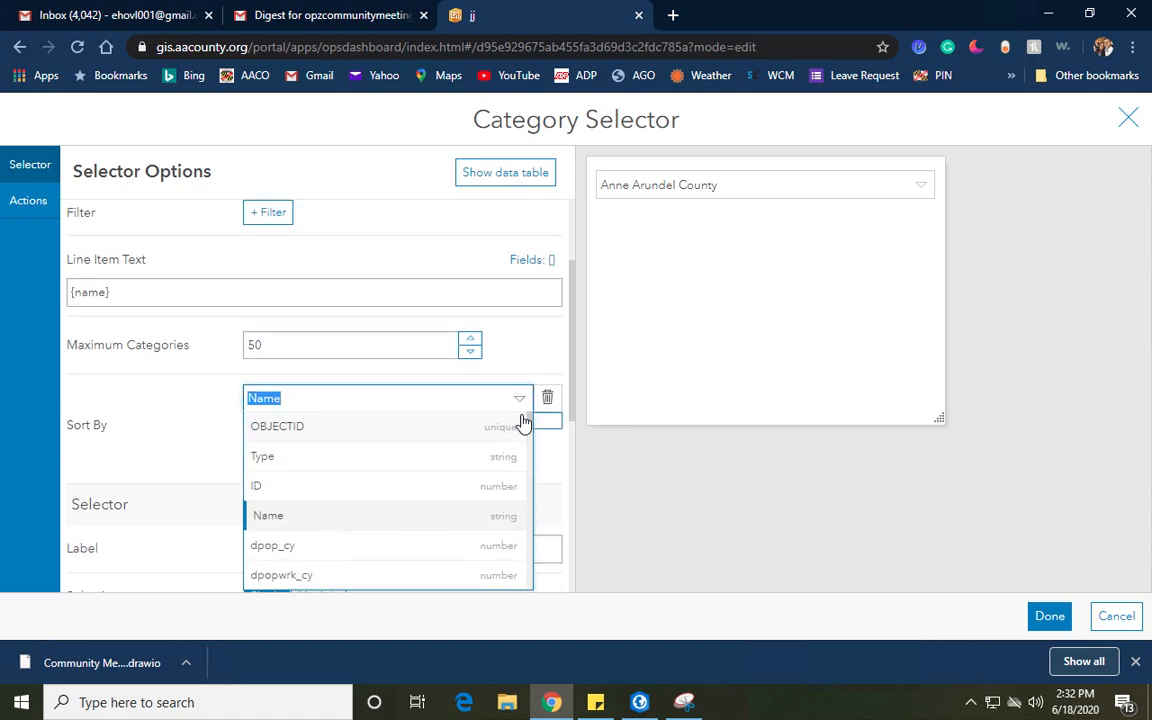
left_click(370, 479)
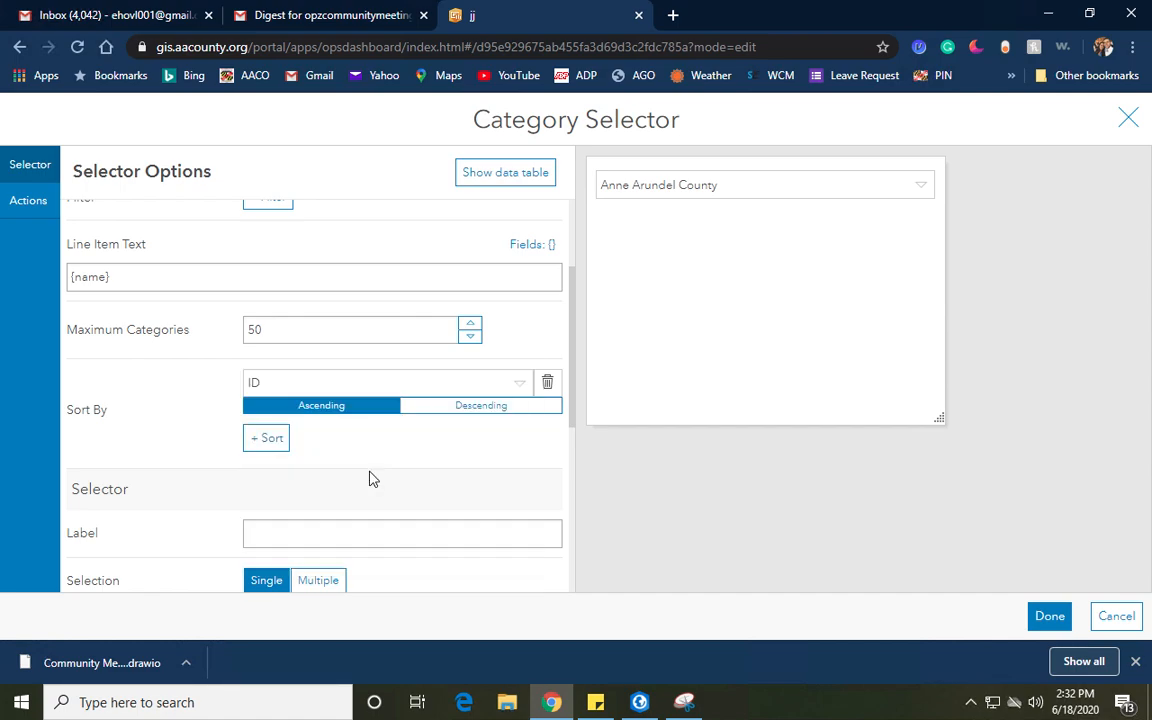
left_click(1052, 617)
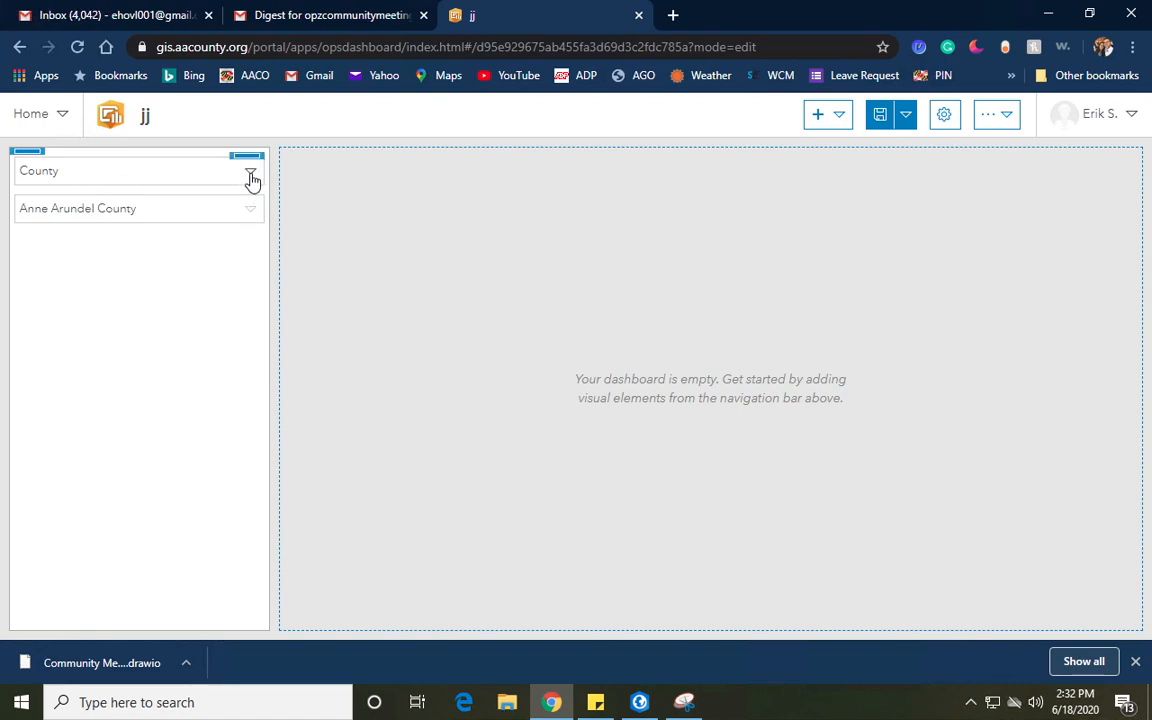
Step: Configure the first selector to filter Category Selector (2) when its selection changes, and finish the configuration
mouse_move(29, 162)
mouse_move(256, 166)
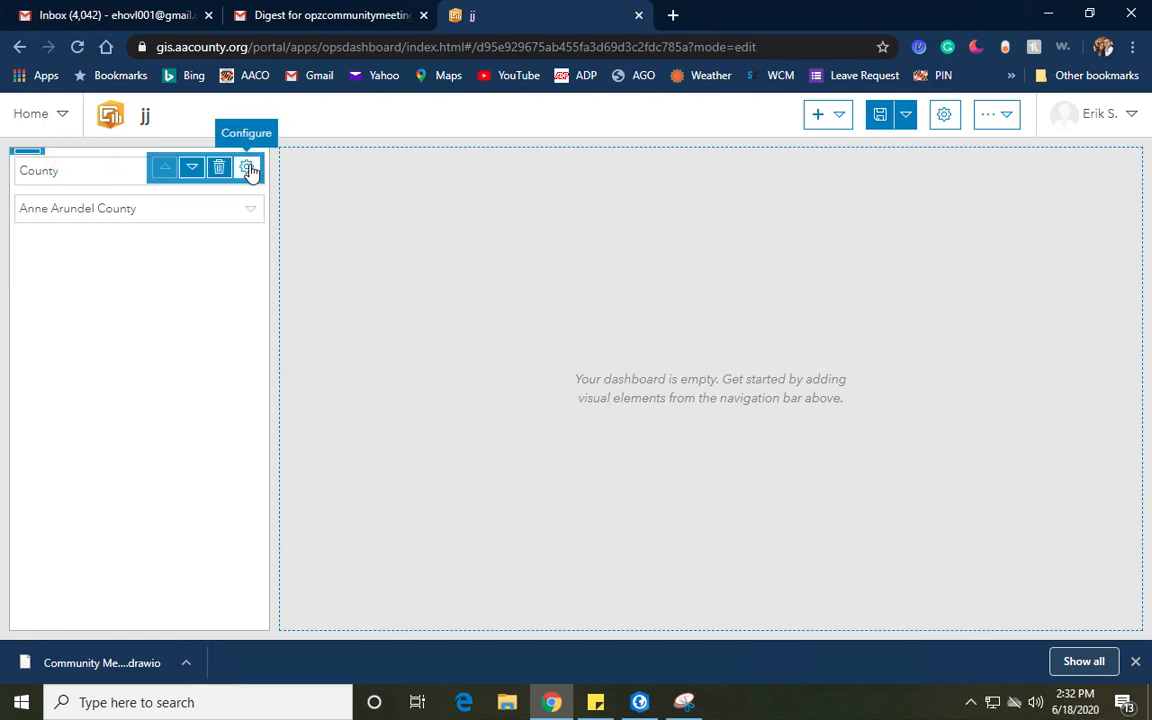
left_click(248, 168)
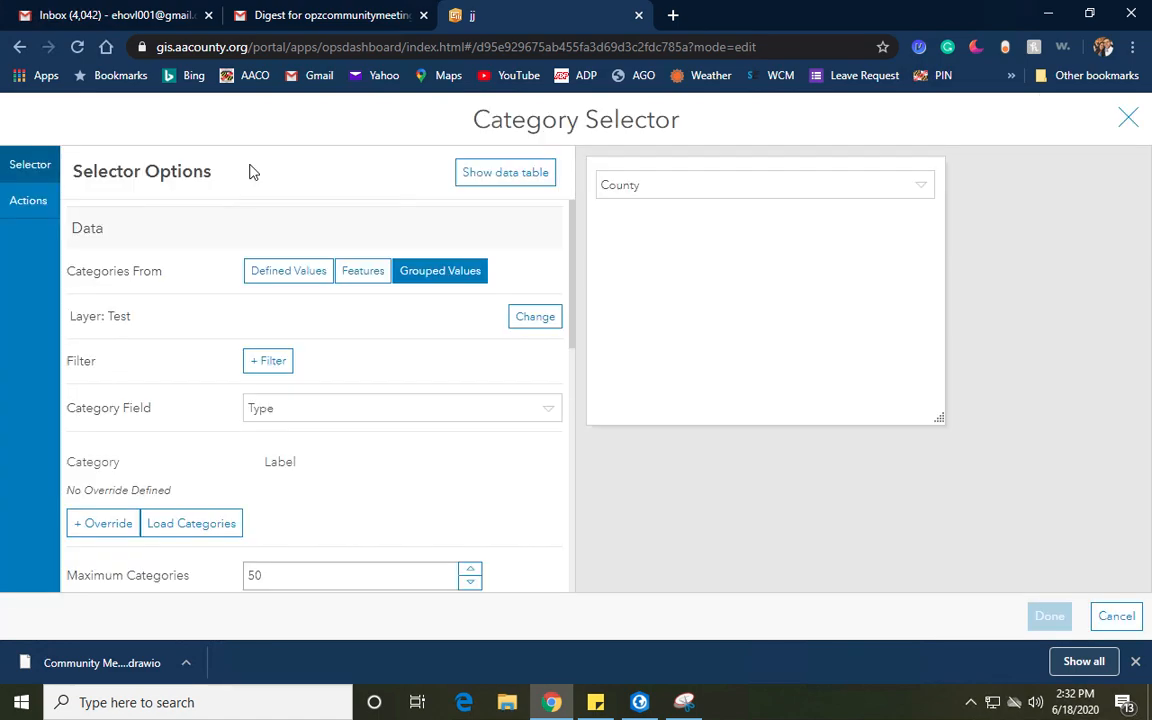
left_click(36, 204)
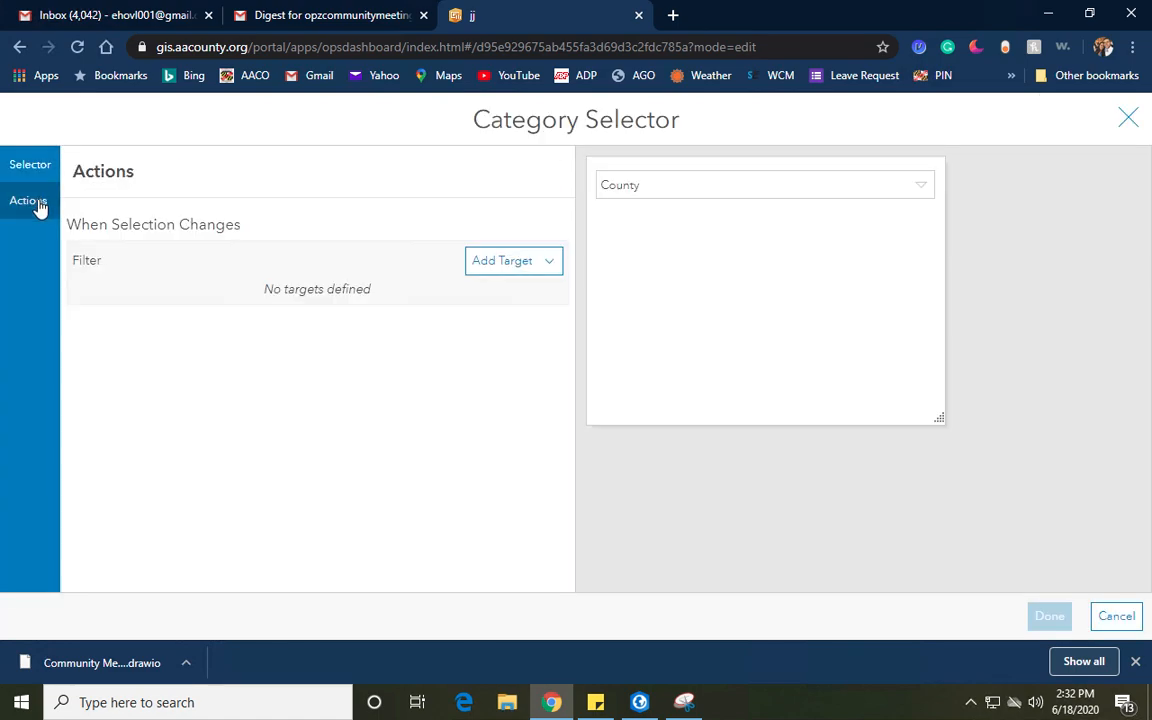
left_click(519, 264)
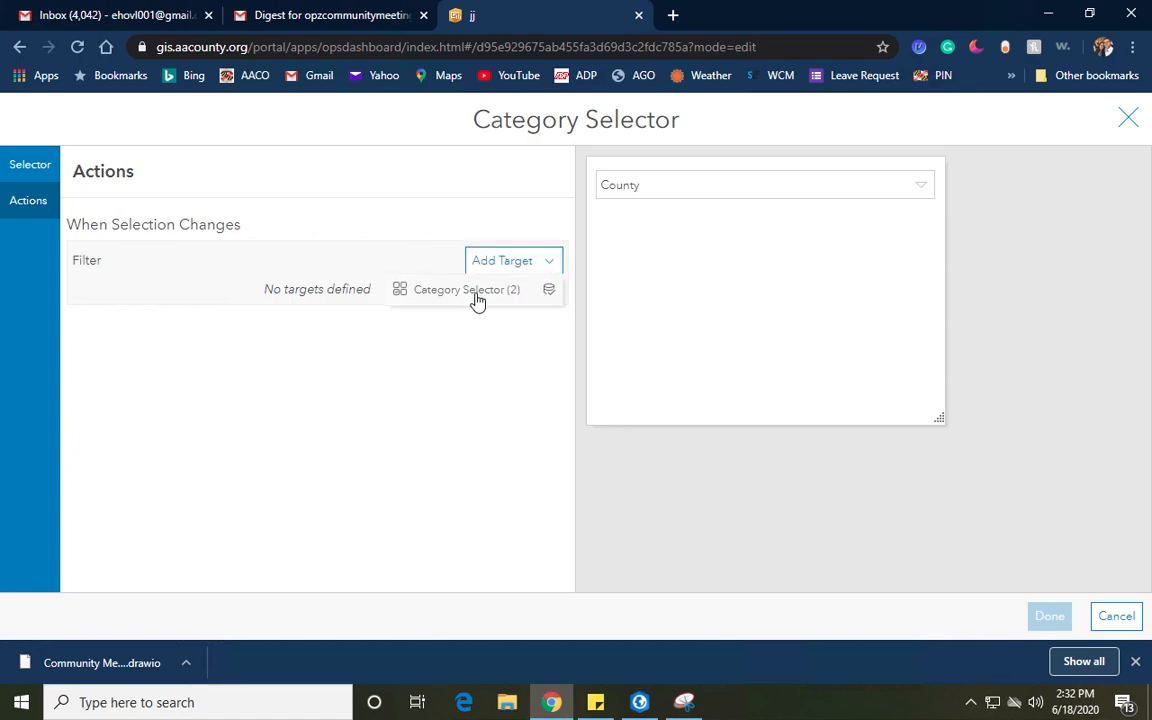
left_click(476, 292)
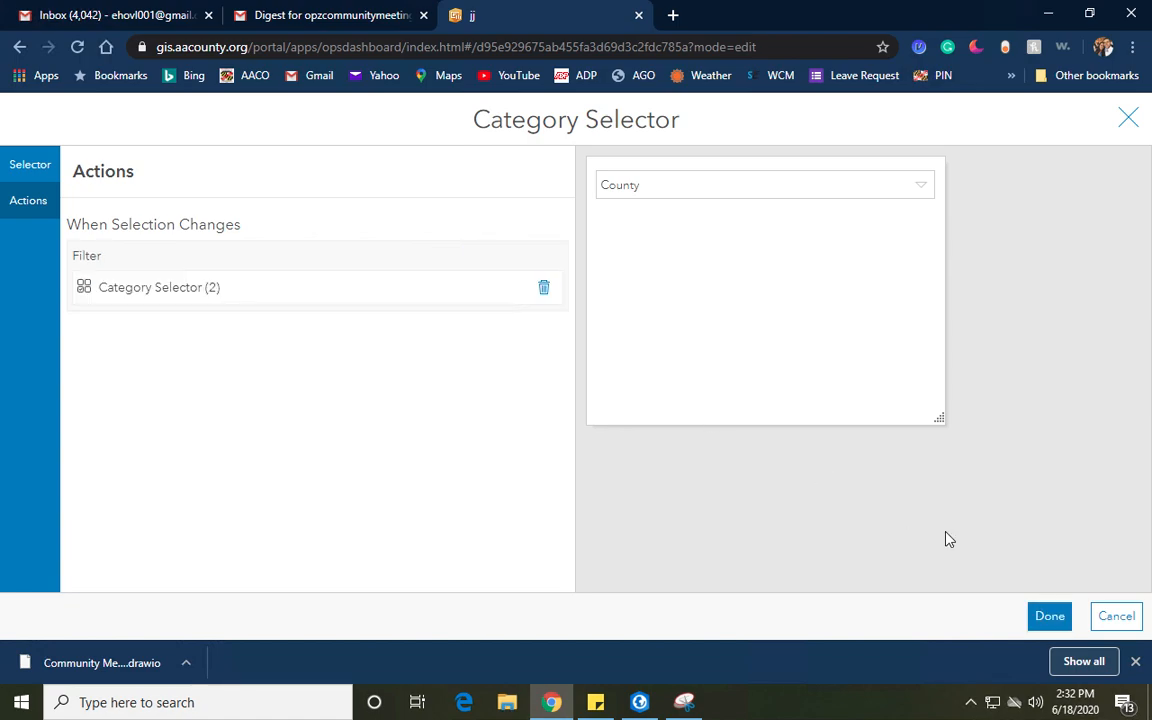
left_click(1047, 617)
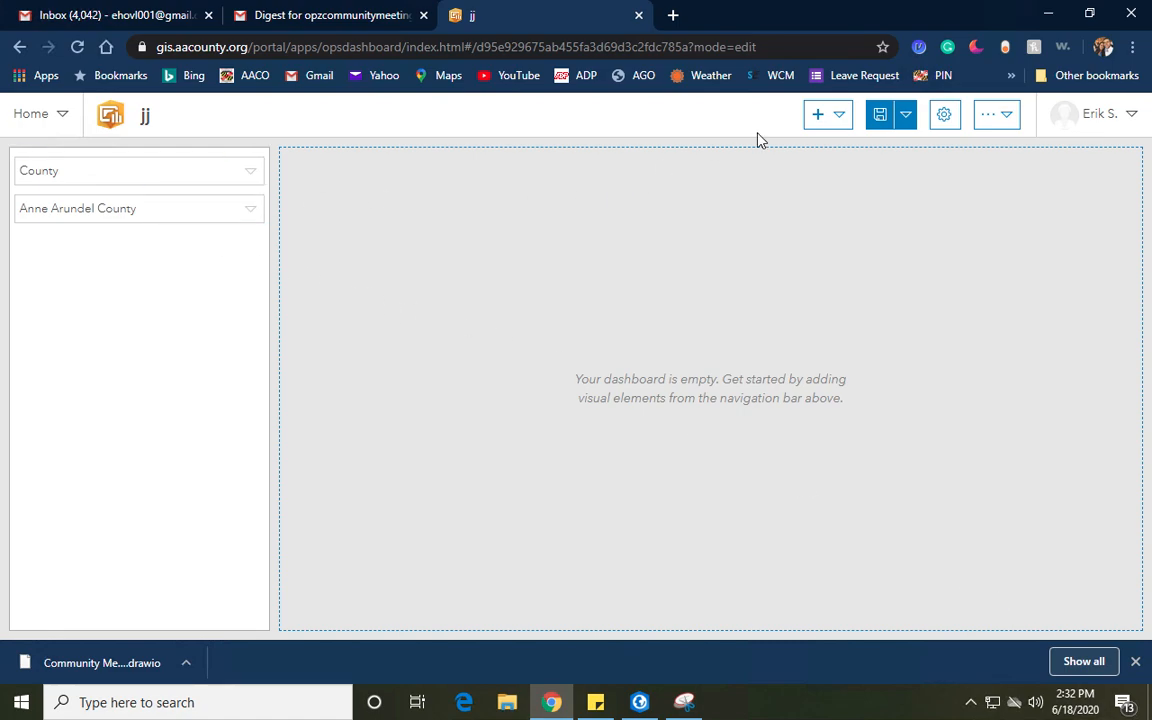
left_click(834, 118)
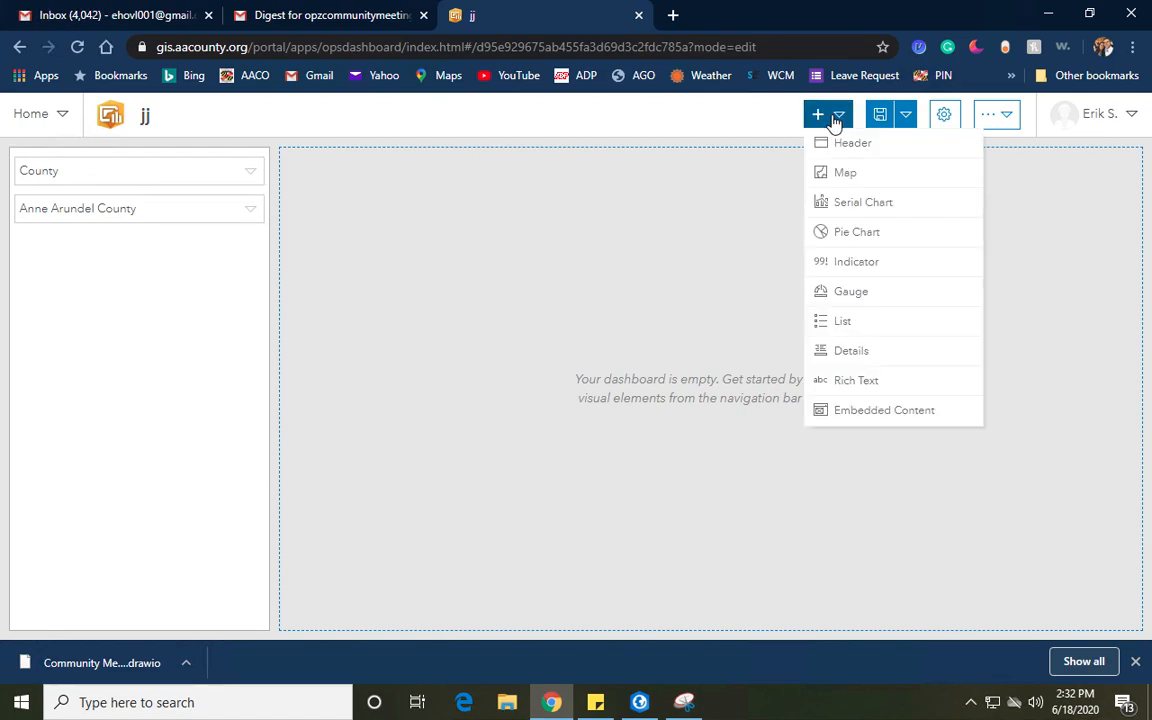
left_click(851, 204)
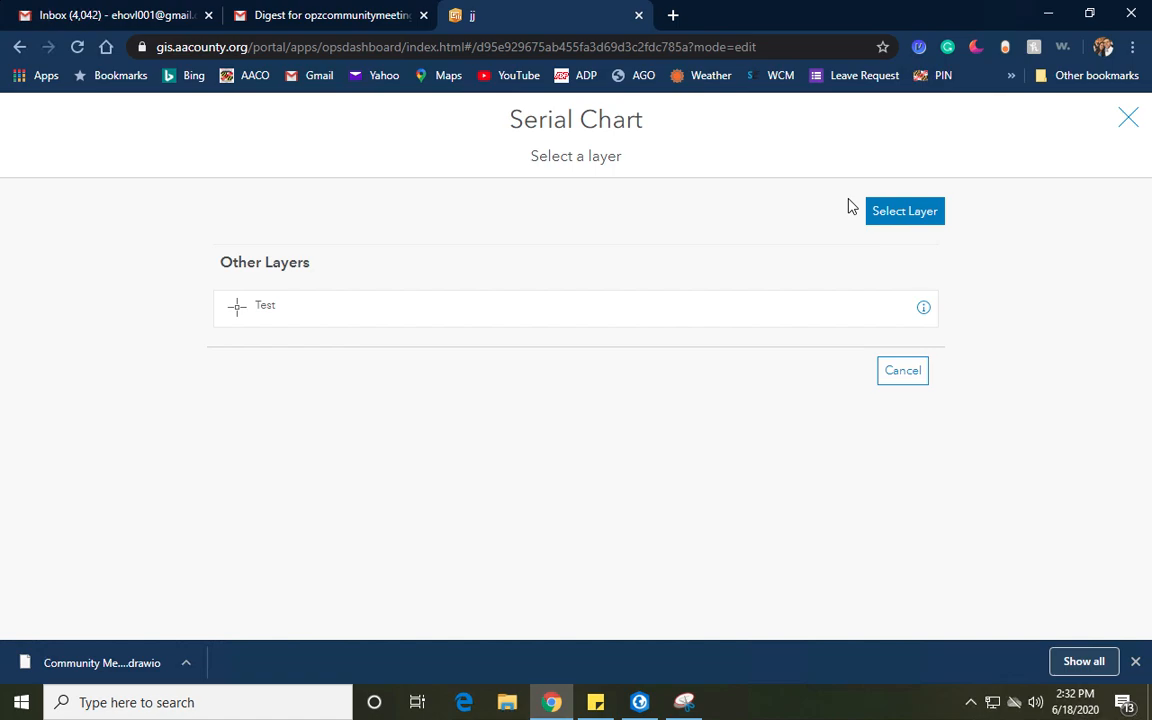
left_click(901, 371)
Step: Add an indicator based on the Test layer that shows a feature value from the totpop_cy field
left_click(840, 120)
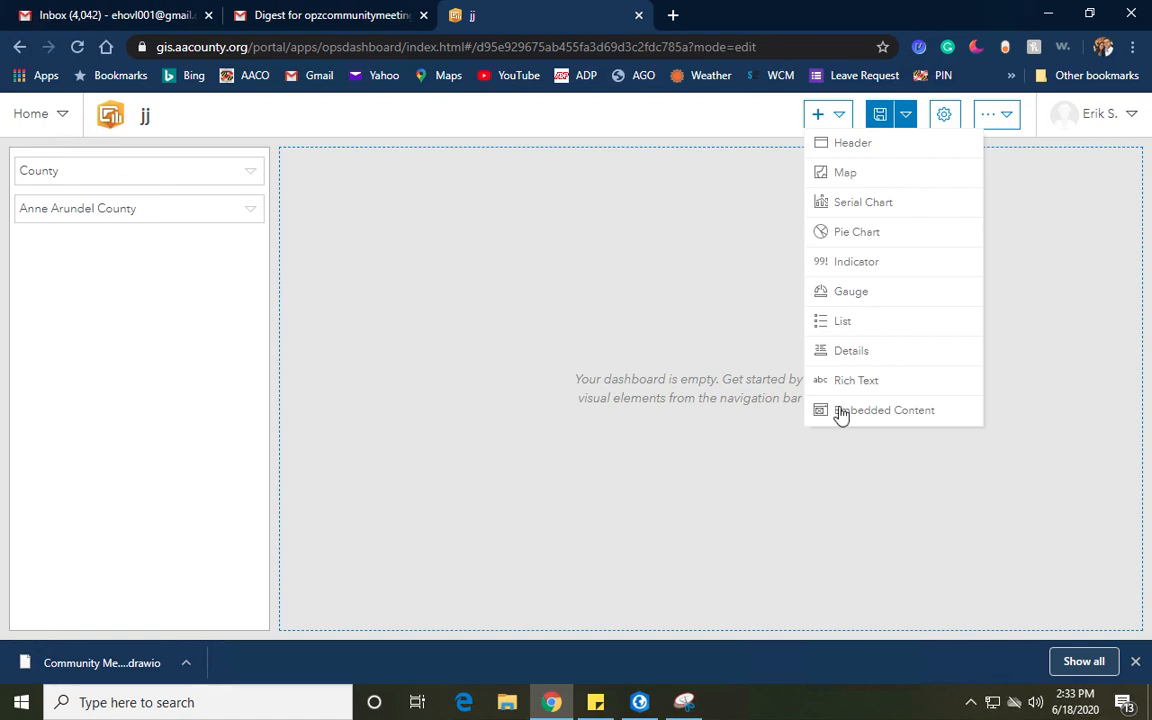
left_click(852, 266)
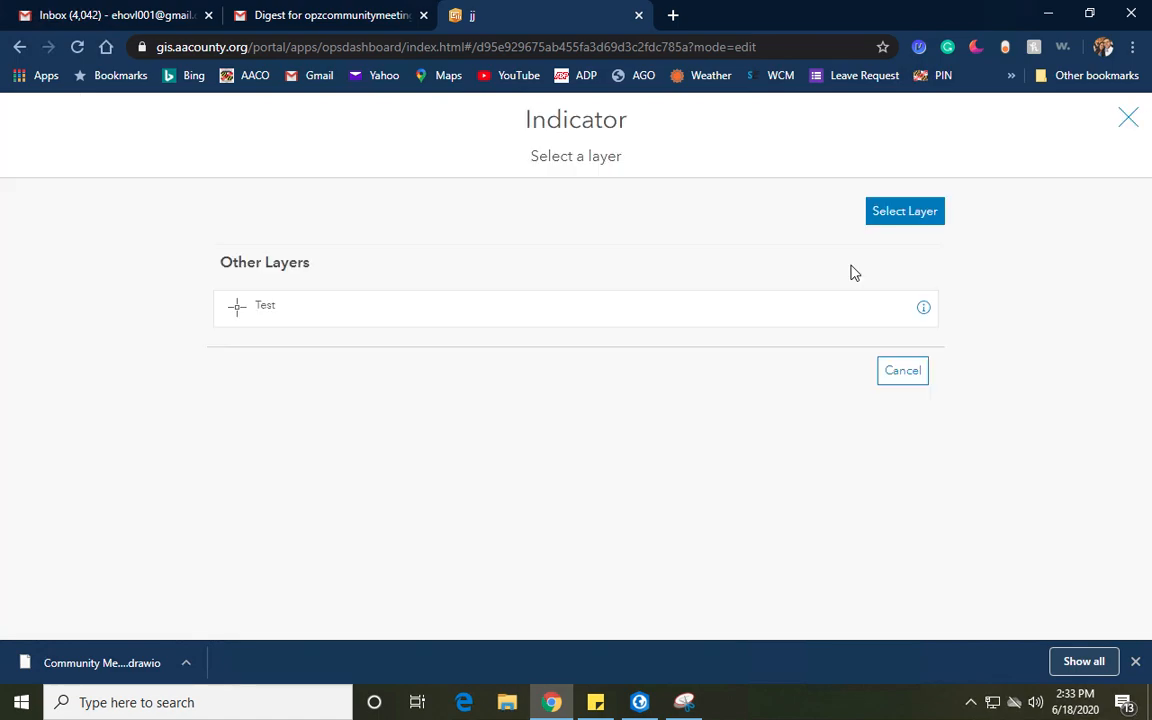
left_click(430, 318)
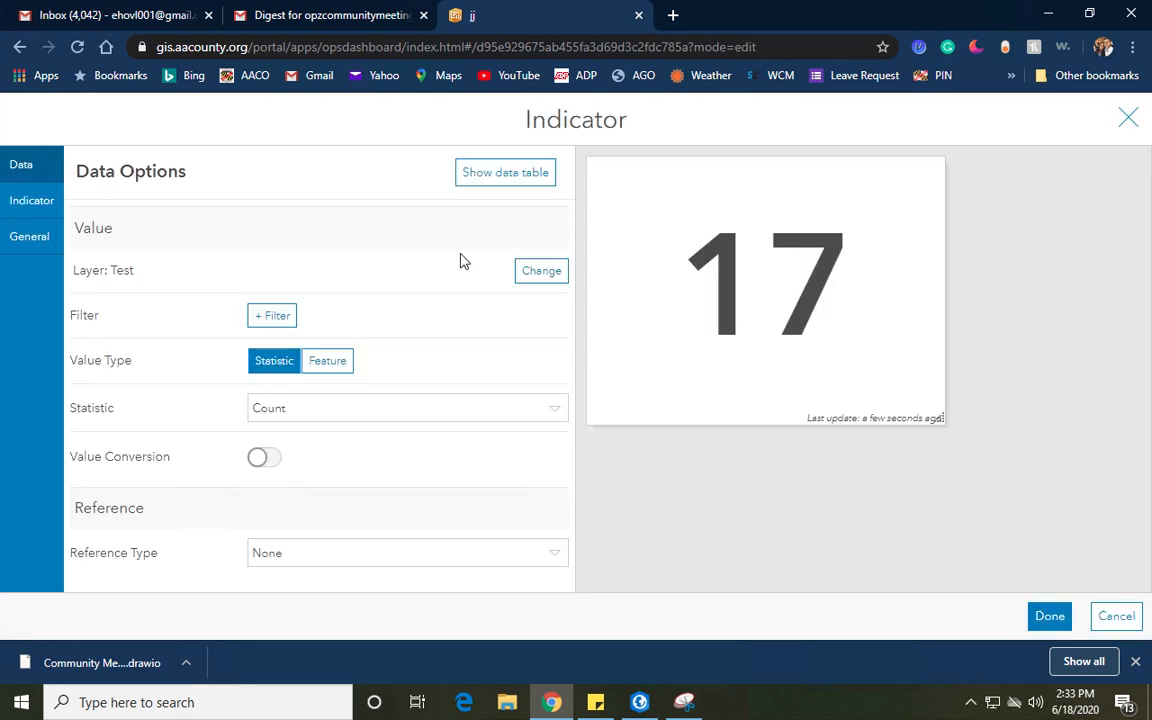
left_click(325, 364)
left_click(379, 410)
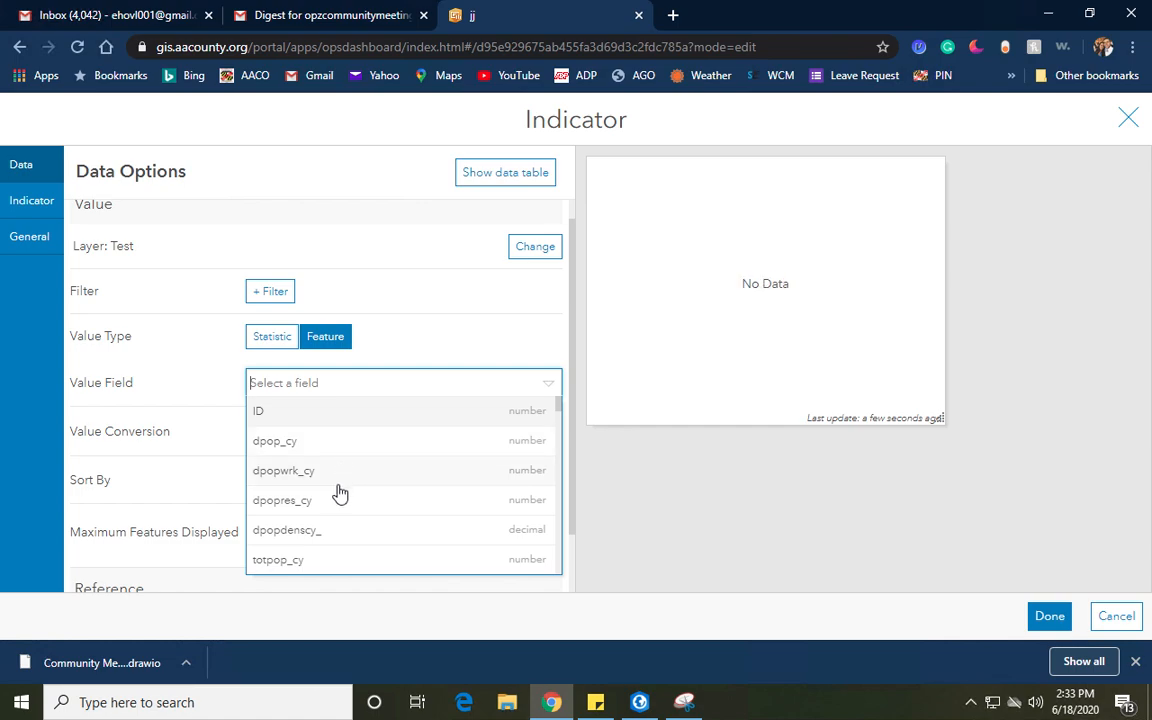
left_click(331, 560)
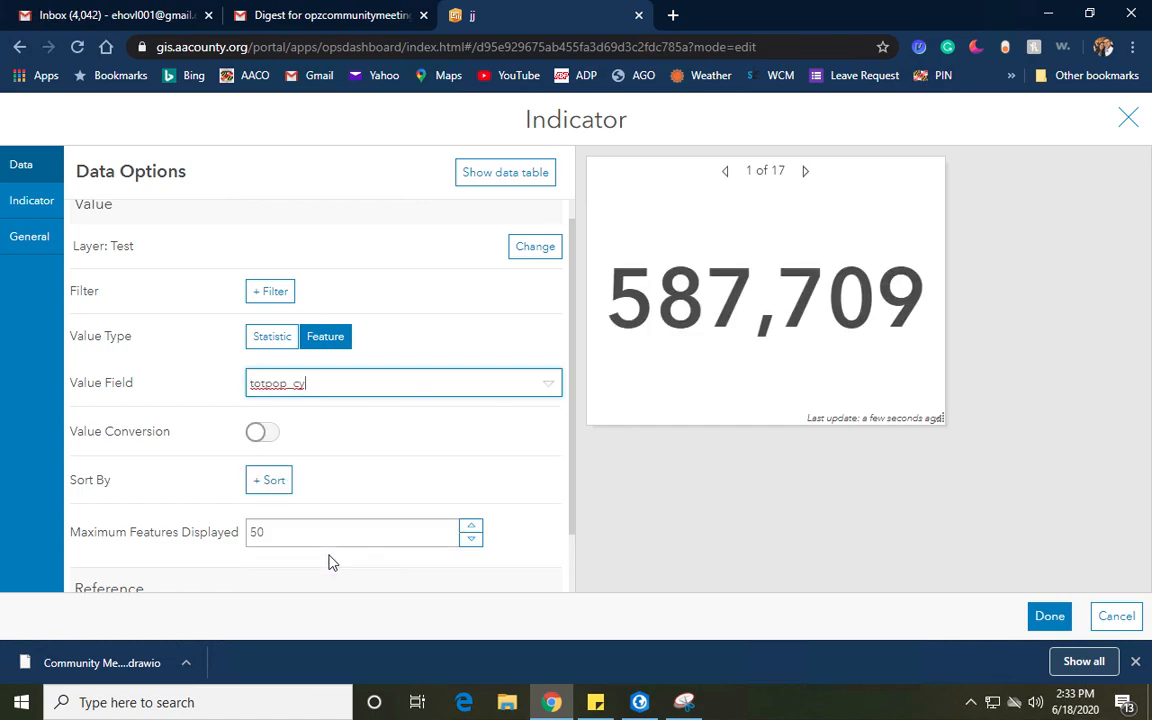
left_click(548, 386)
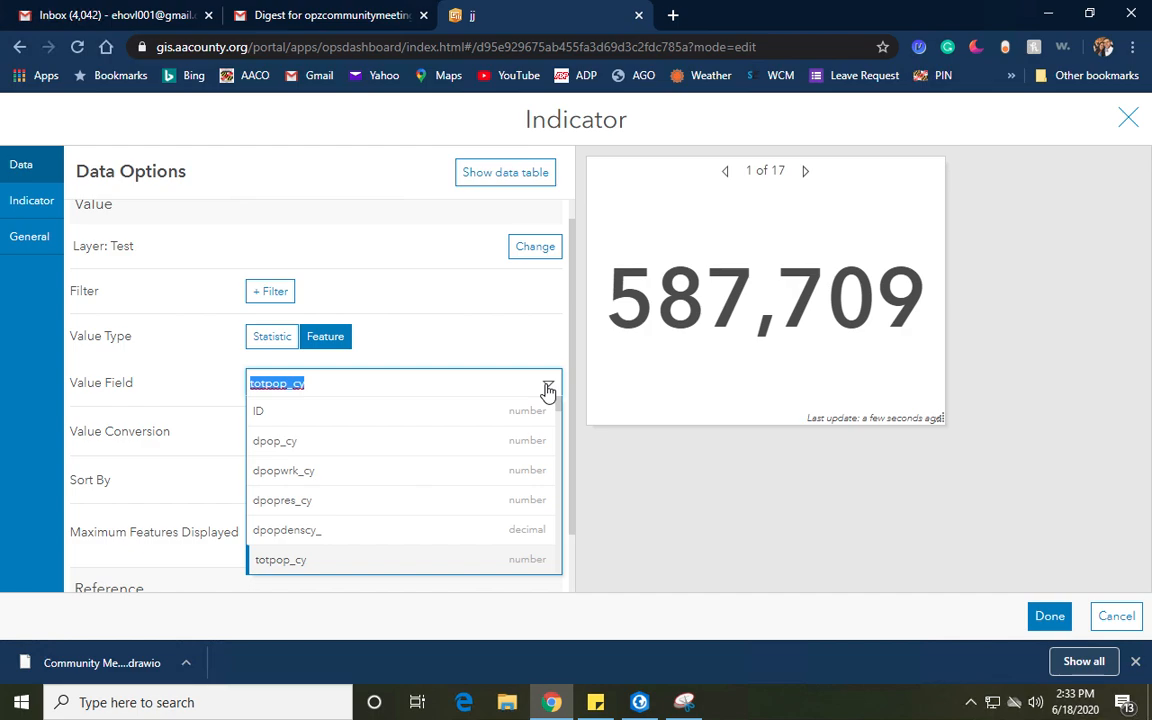
left_click(470, 312)
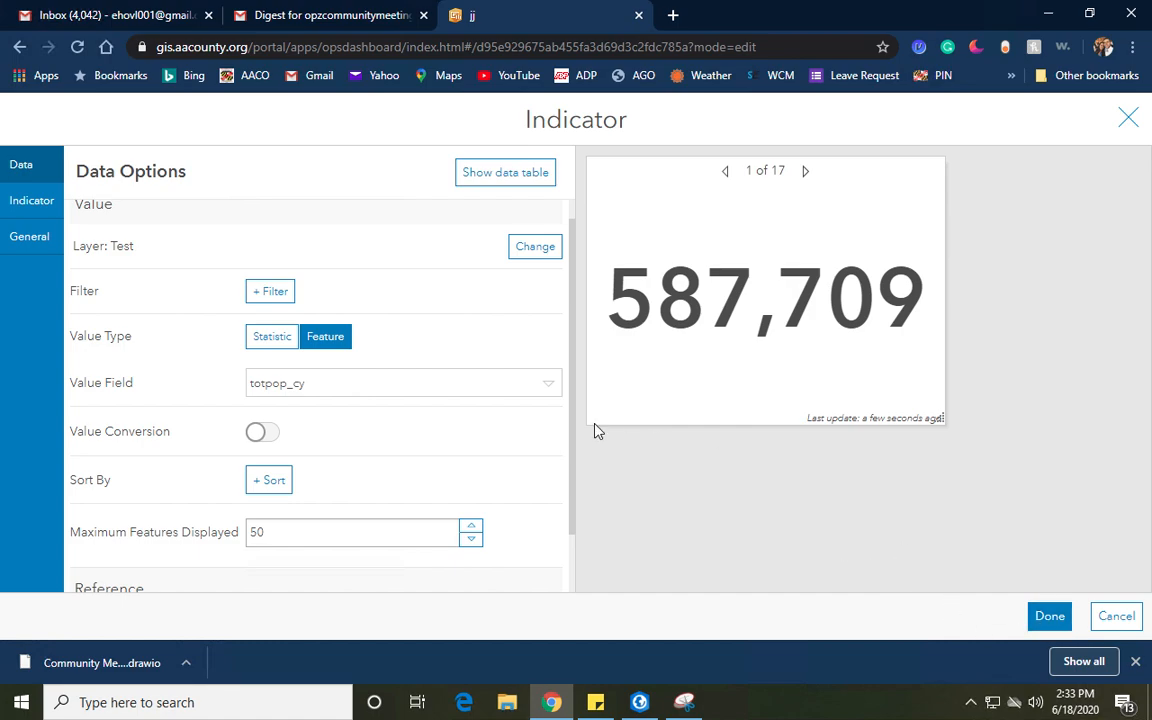
Step: Give the indicator the centred title "Population" and finish its configuration
left_click(29, 236)
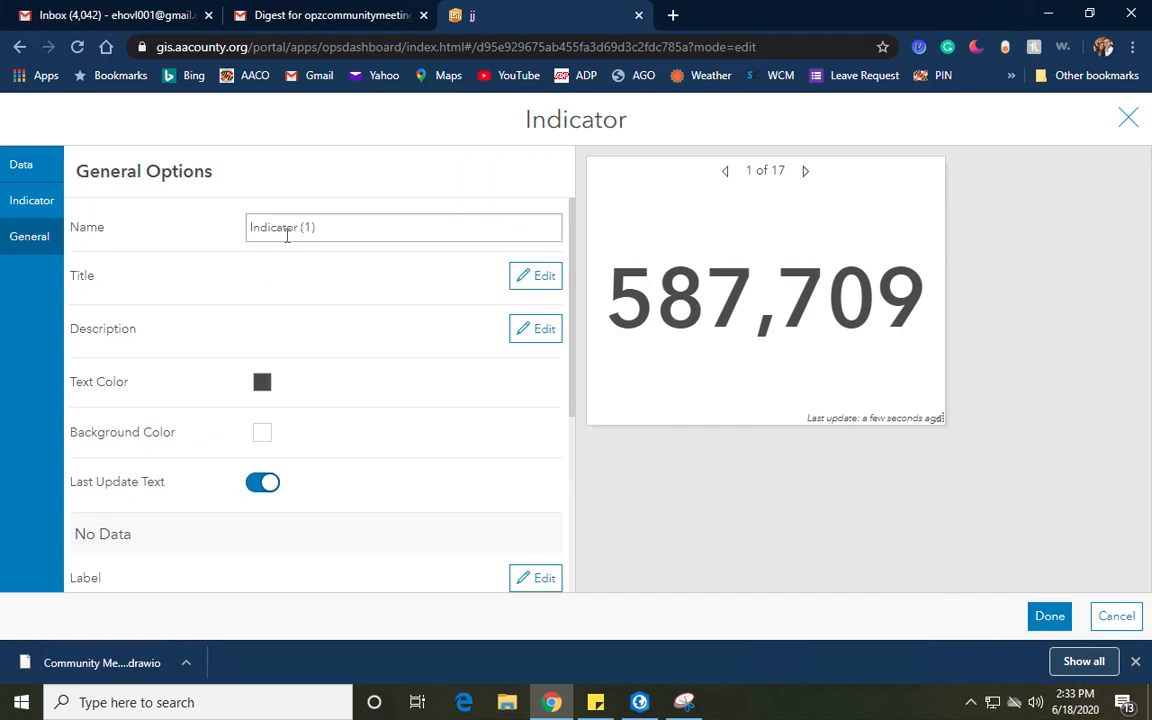
left_click(529, 276)
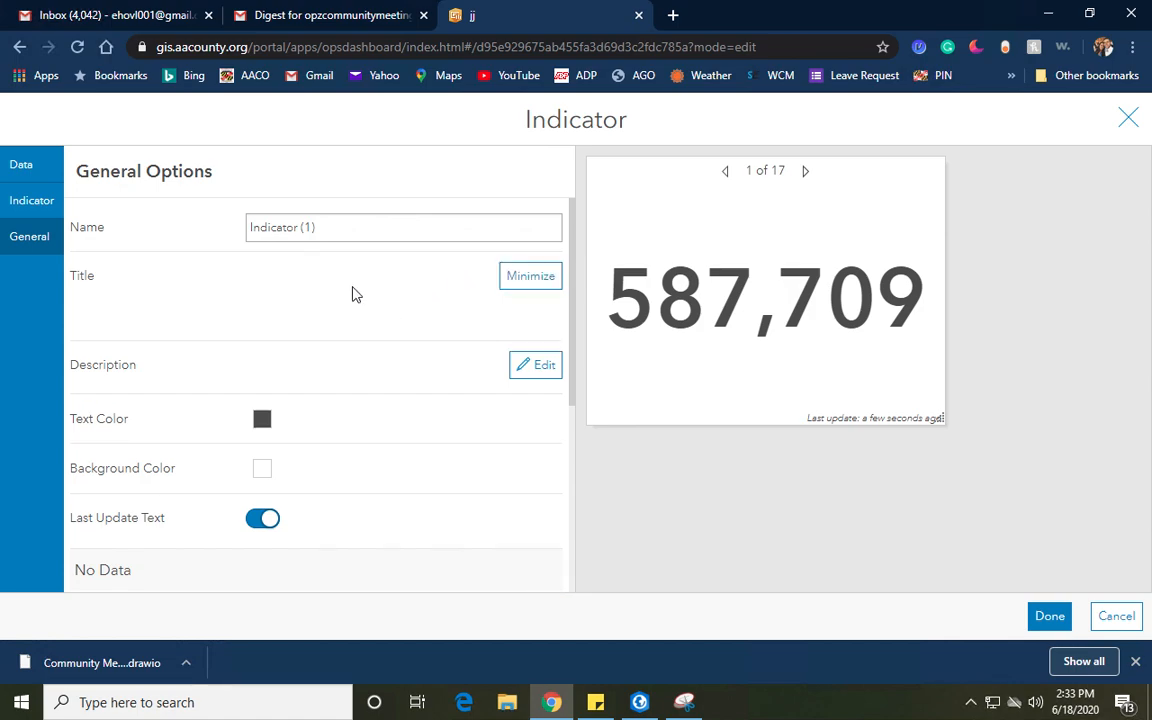
left_click(285, 378)
type("P")
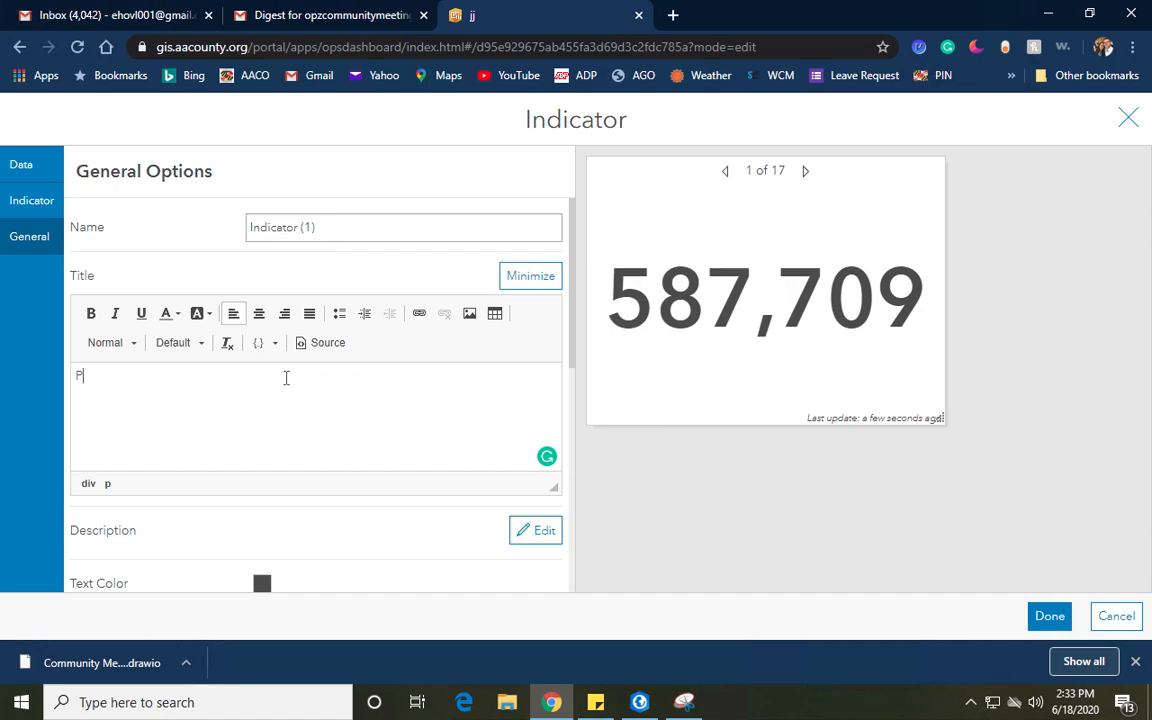
type("opula")
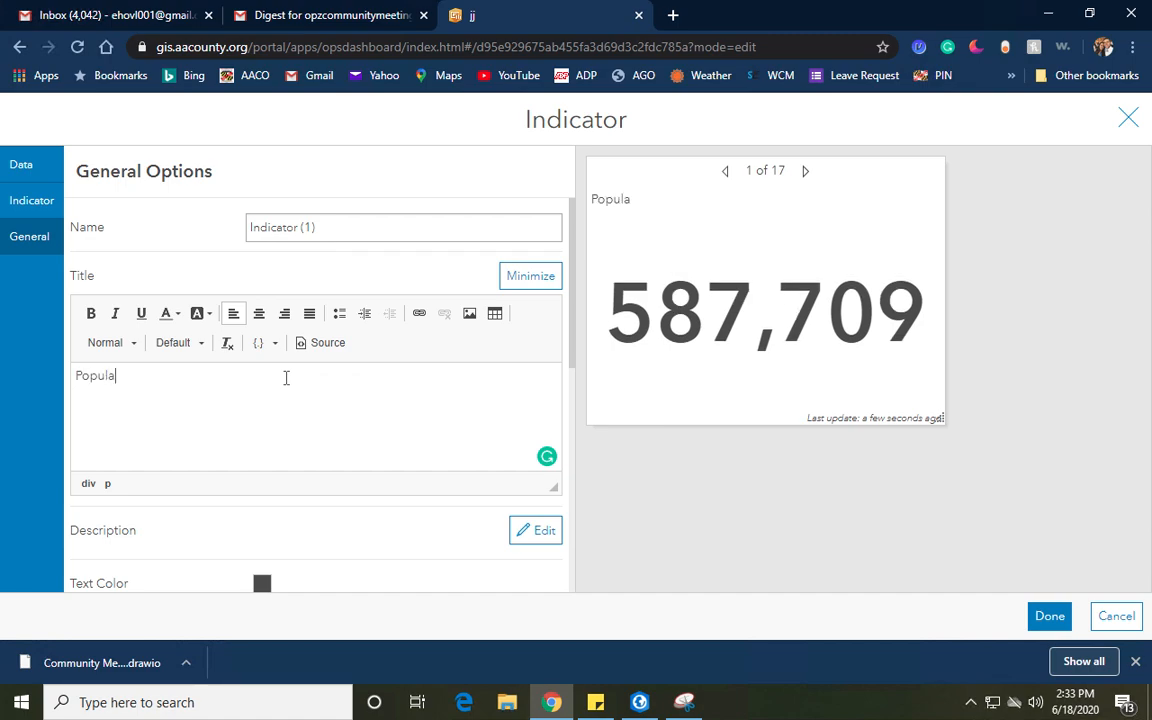
type("tion")
left_click(258, 313)
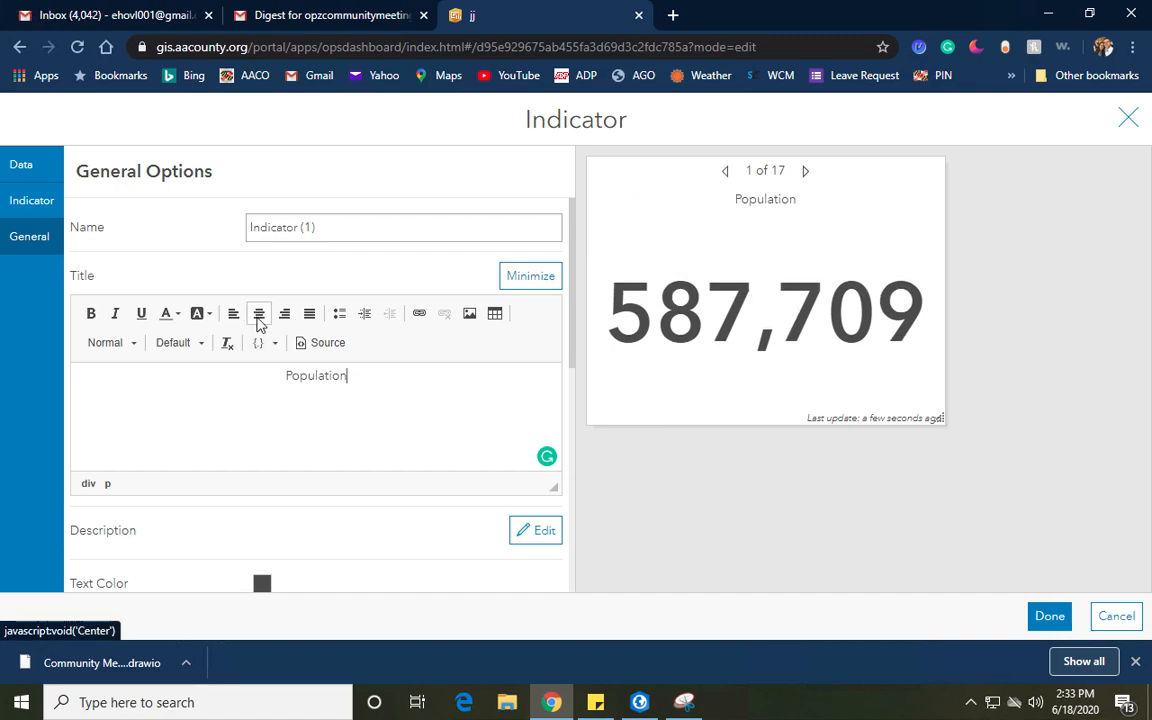
left_click(1047, 620)
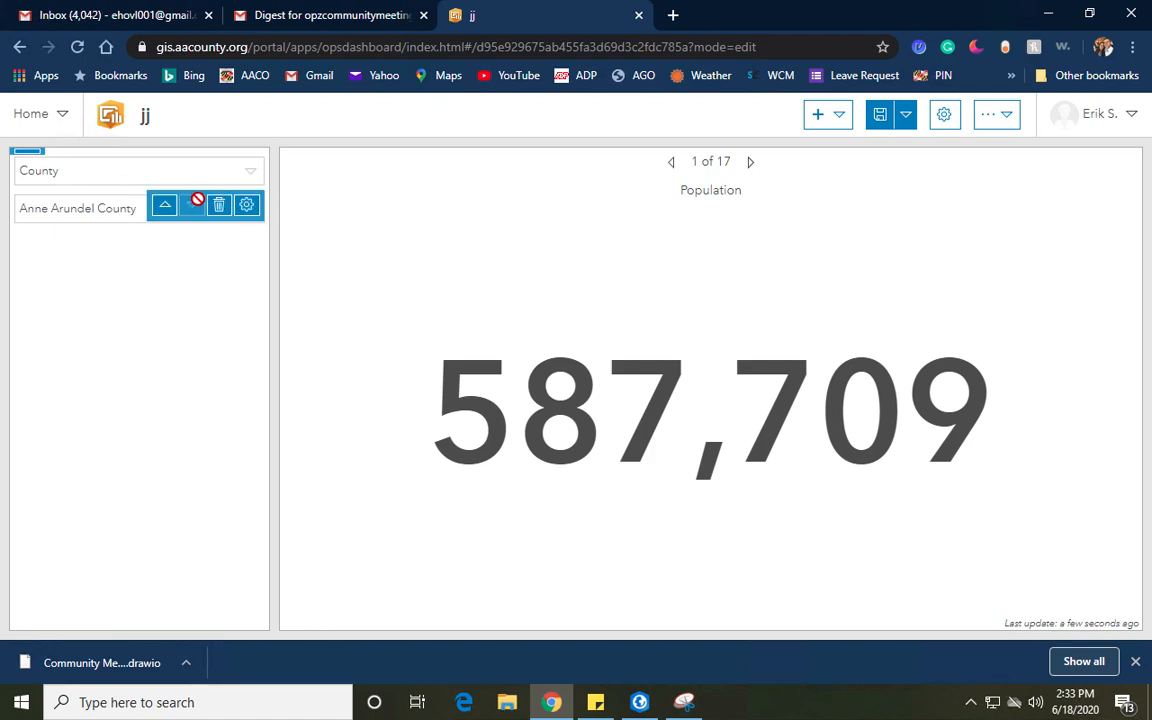
Step: Configure the second selector to filter Indicator (1) when its selection changes, and finish the configuration
left_click(247, 206)
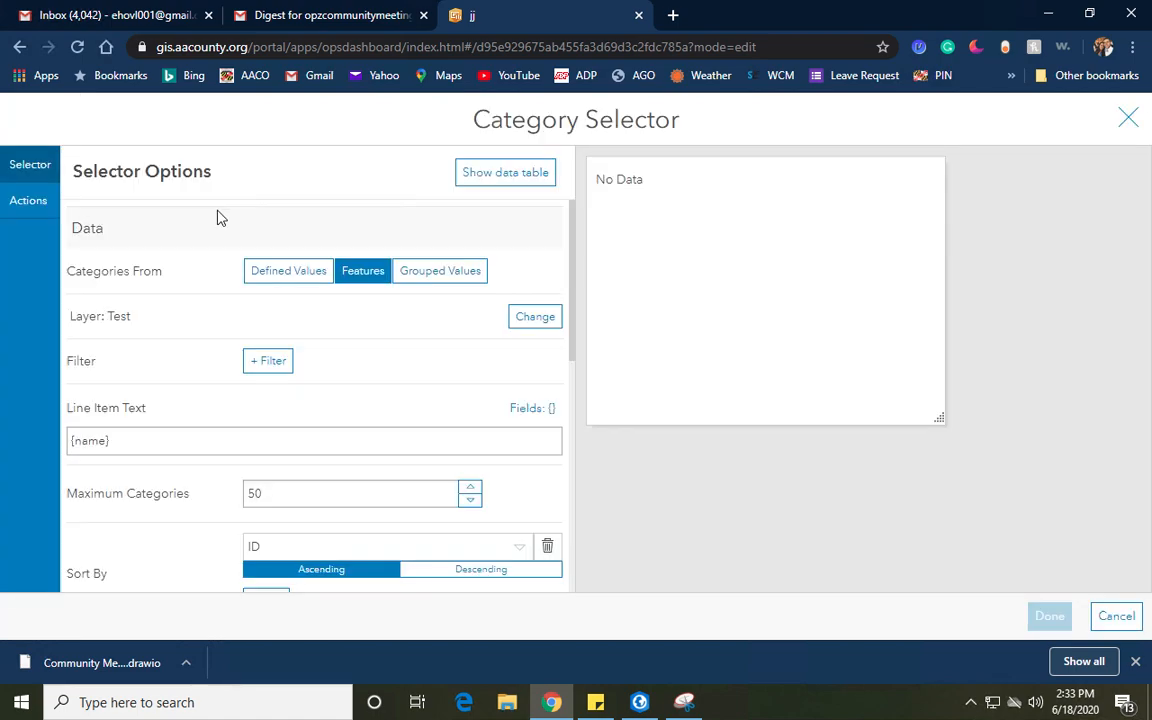
left_click(38, 212)
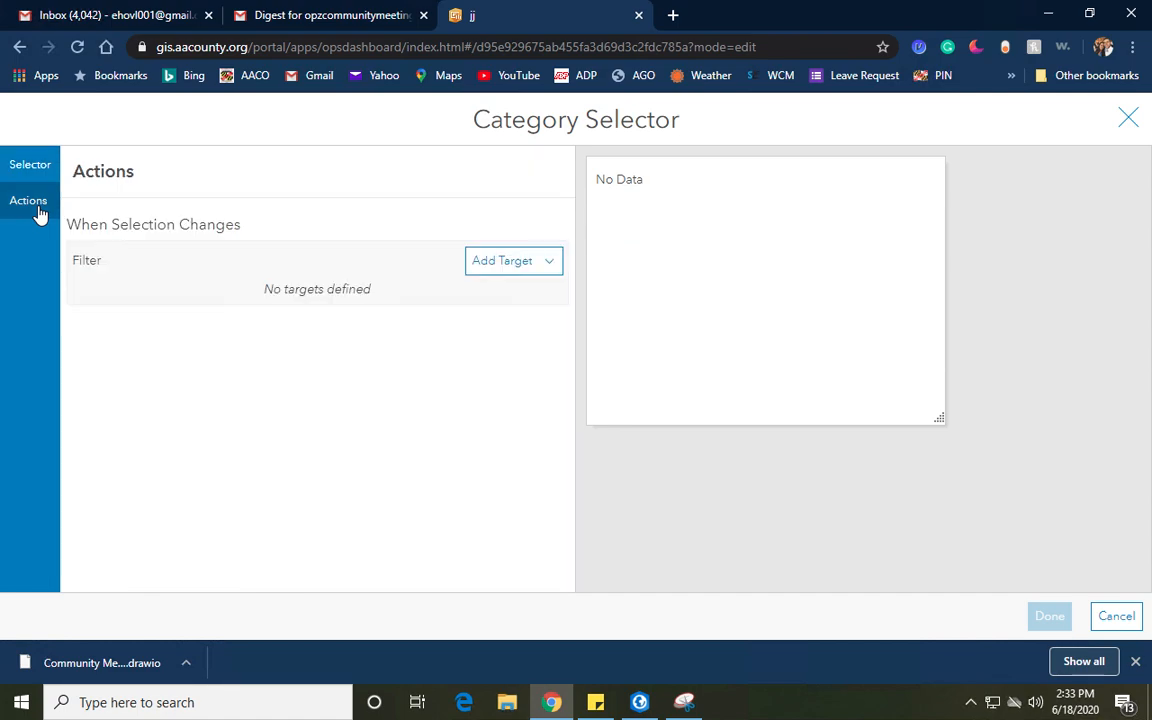
left_click(480, 262)
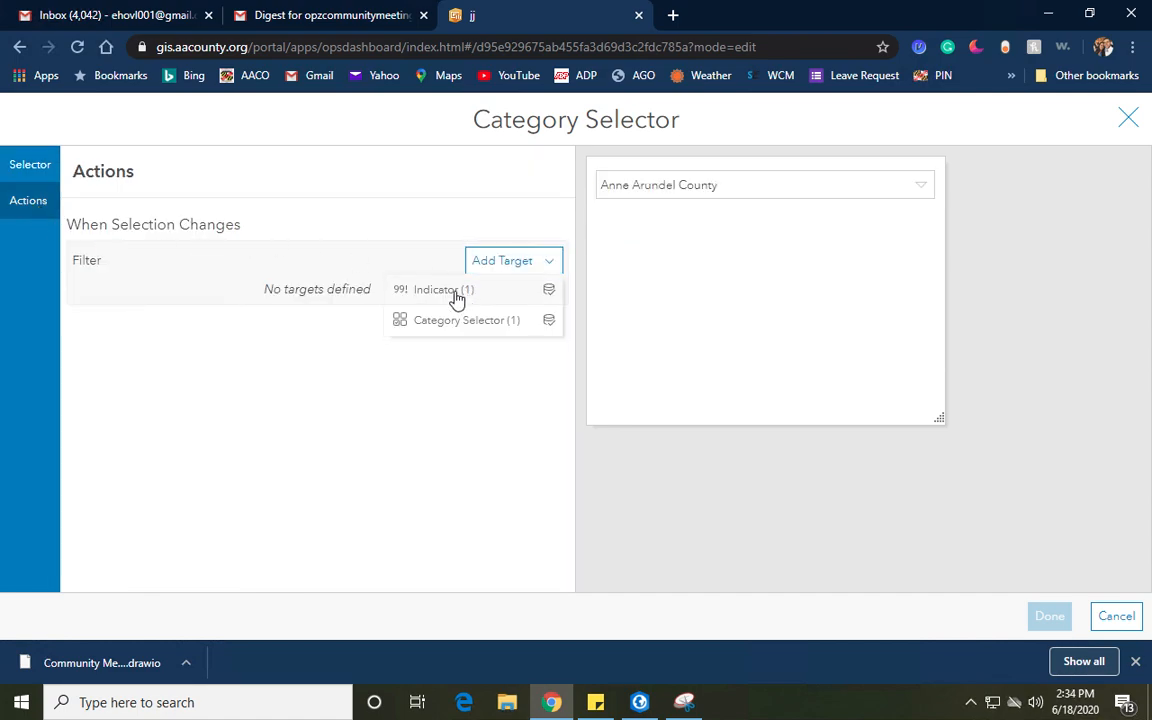
left_click(455, 293)
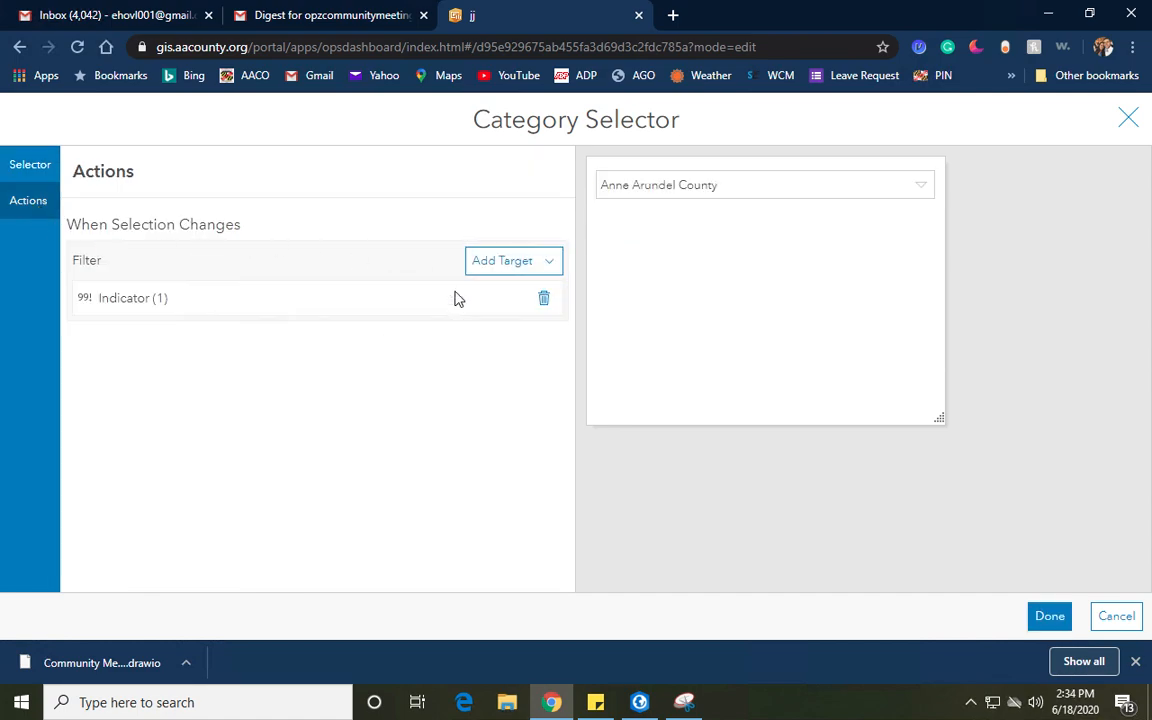
left_click(535, 264)
left_click(466, 386)
left_click(1045, 616)
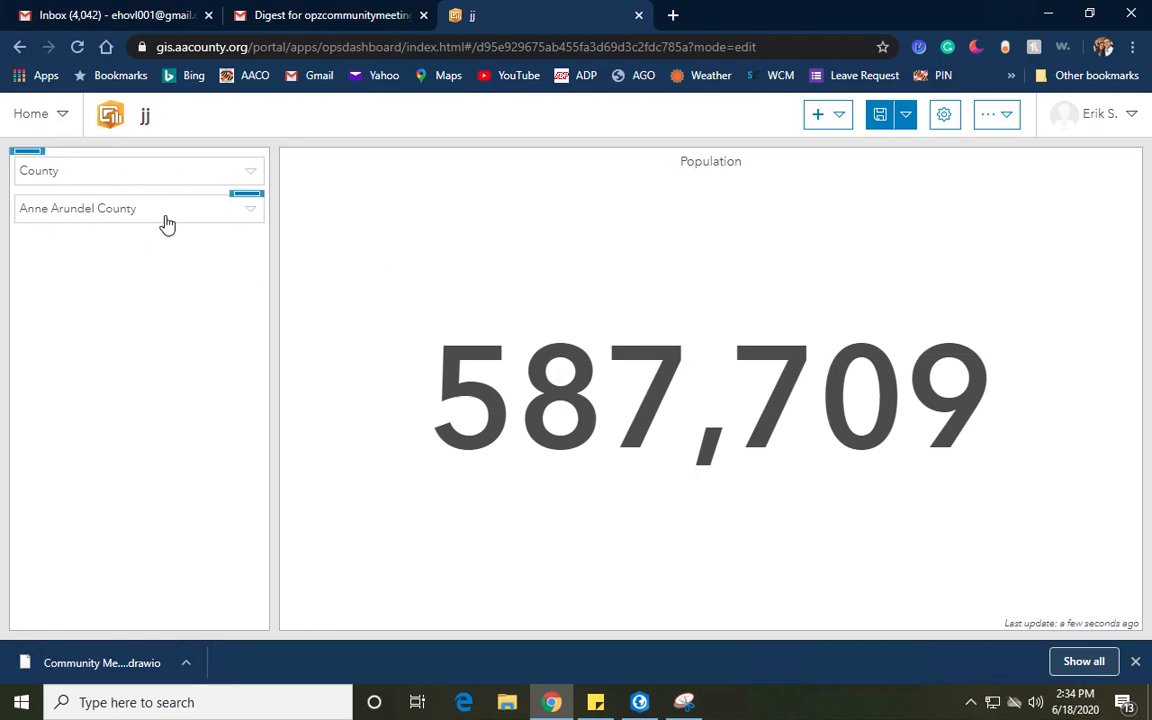
Step: Test the linked selectors by choosing Council District with District 4, followed by Constituent Services
left_click(249, 176)
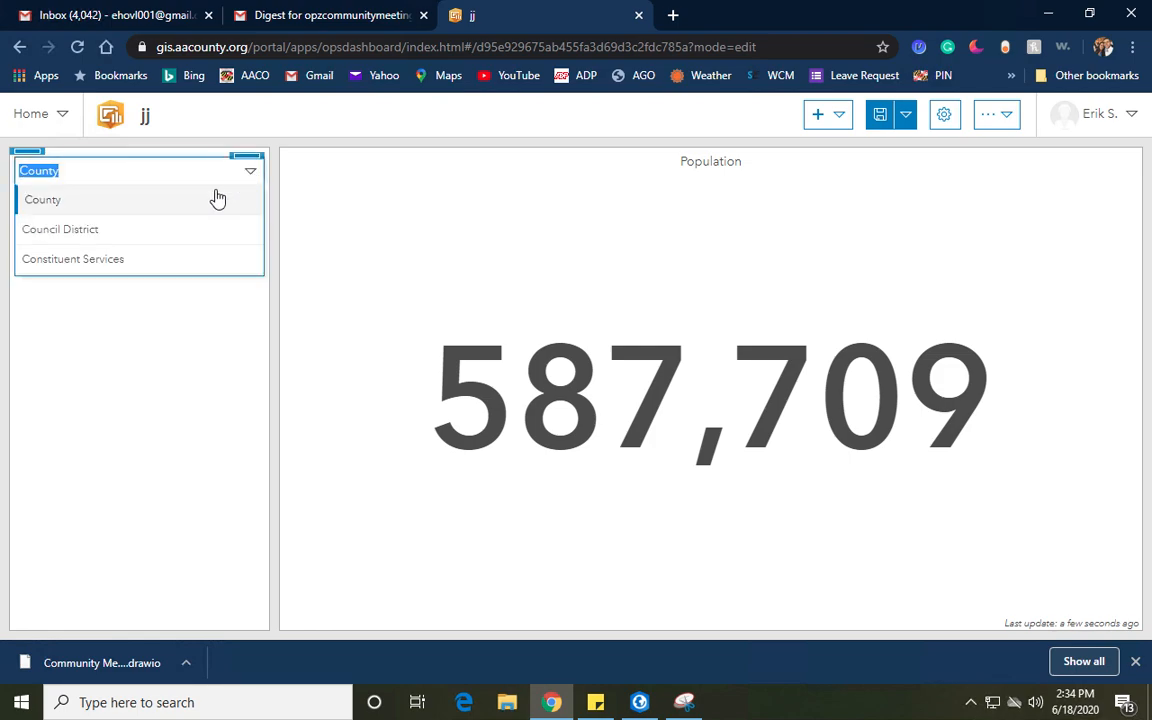
left_click(157, 232)
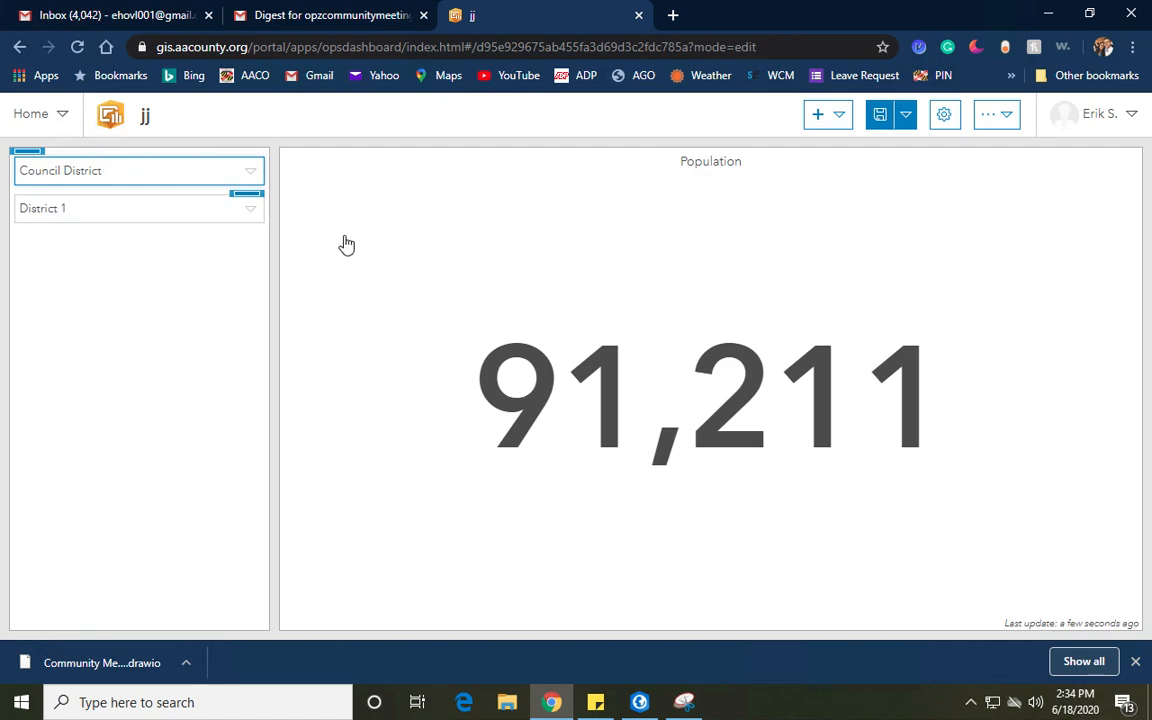
left_click(253, 218)
left_click(157, 327)
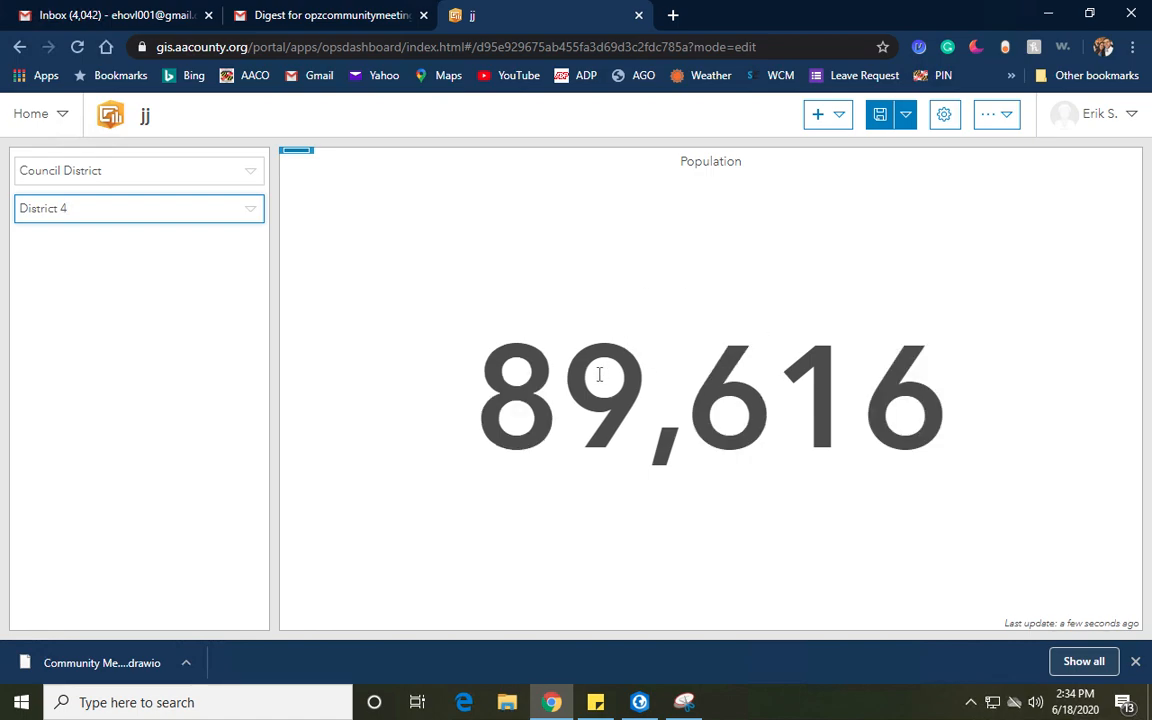
left_click(250, 173)
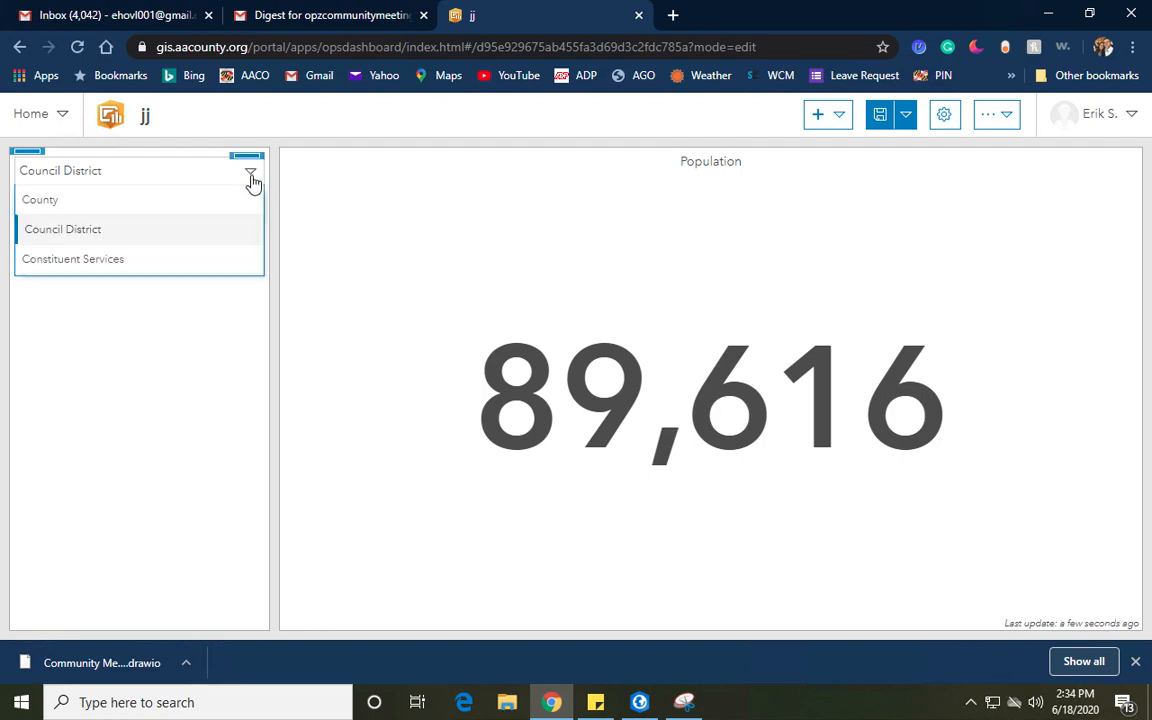
left_click(172, 262)
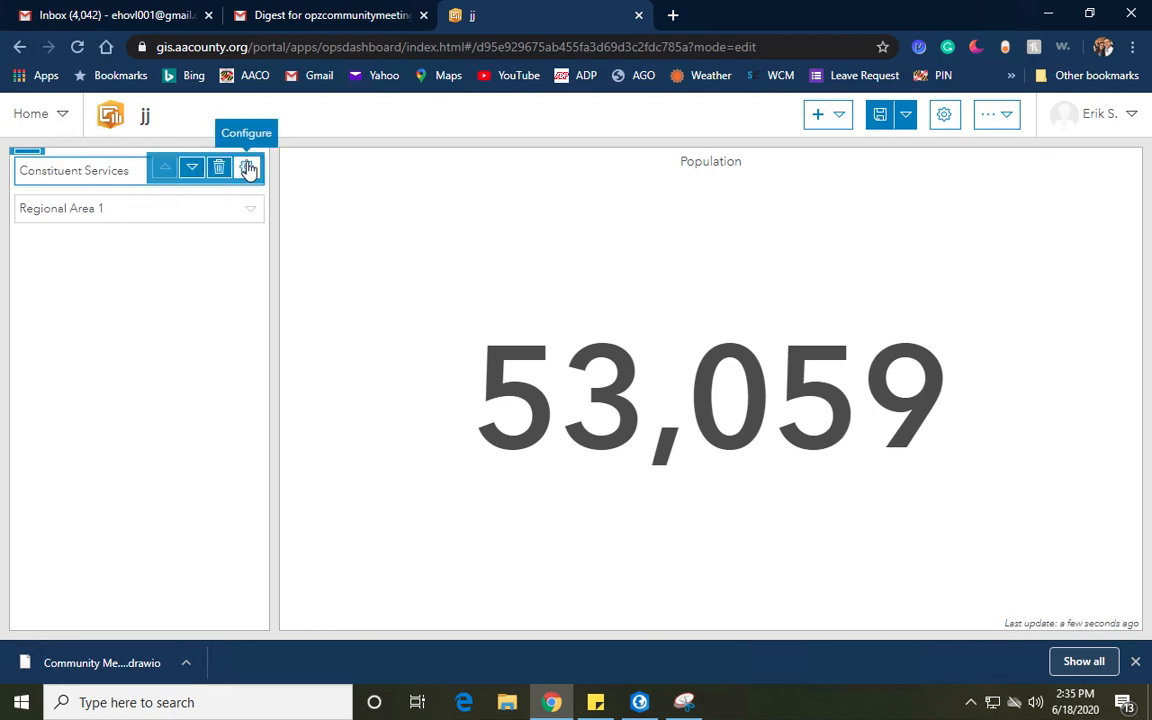
Step: Set the first selector's preferred display type to Button bar and try it with Council District
left_click(248, 168)
scroll(335, 362, "down", 2)
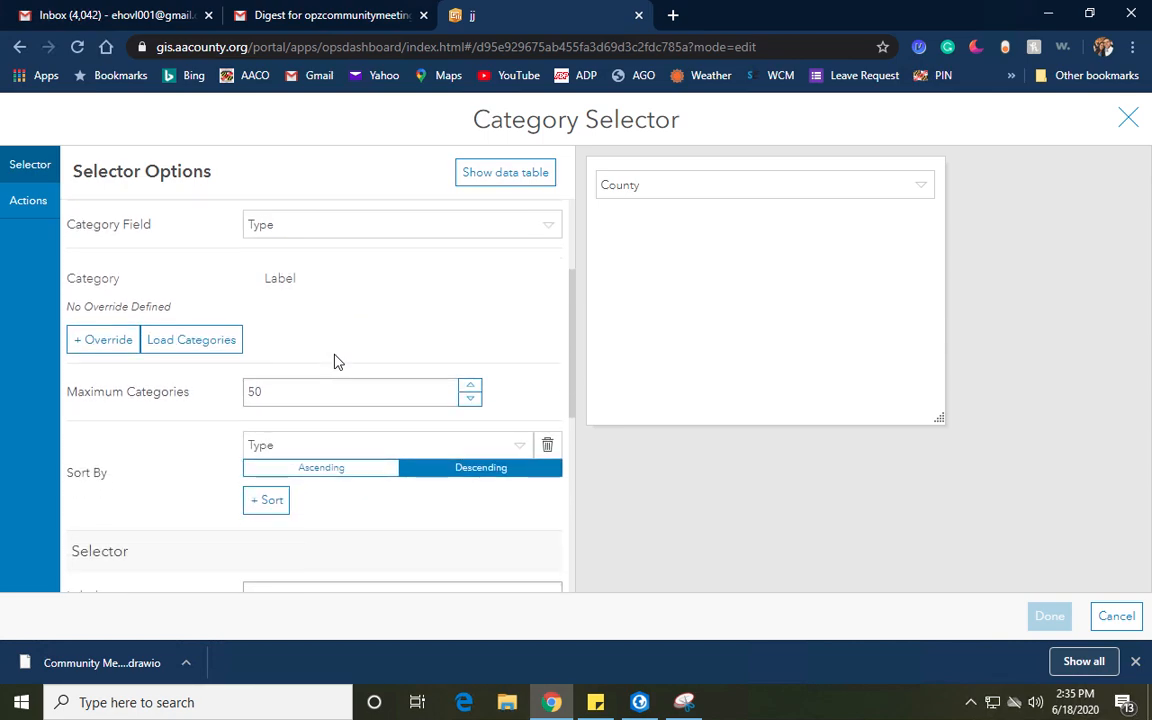
scroll(335, 362, "down", 3)
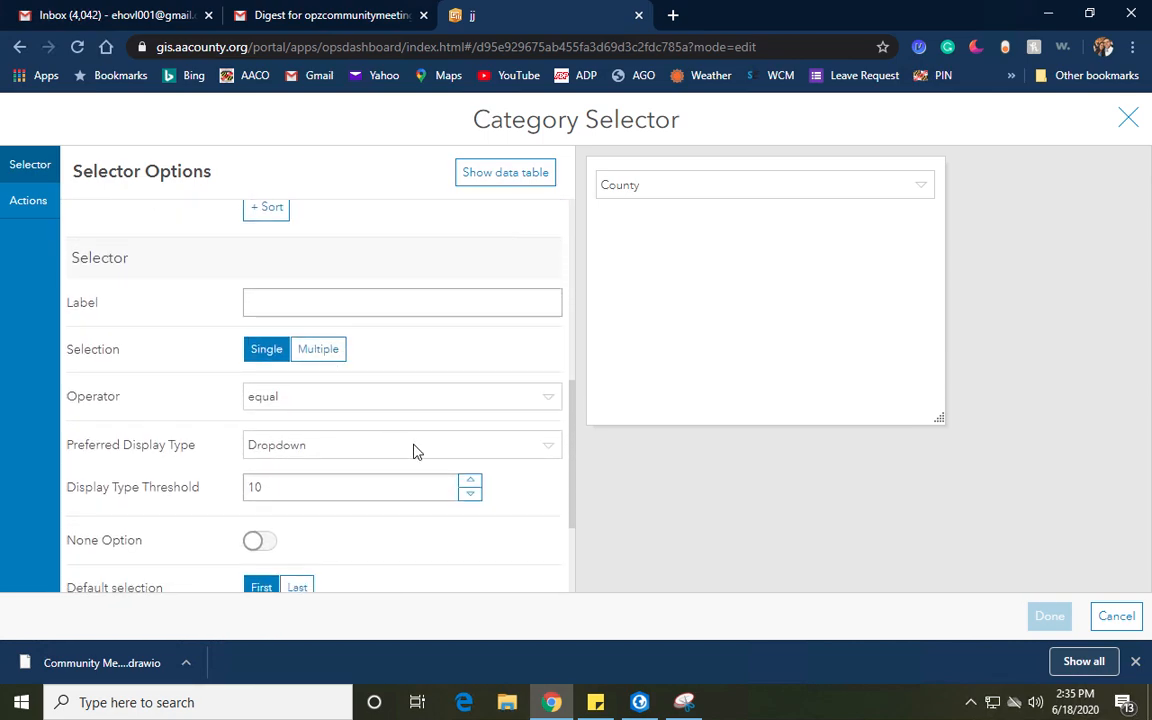
left_click(549, 452)
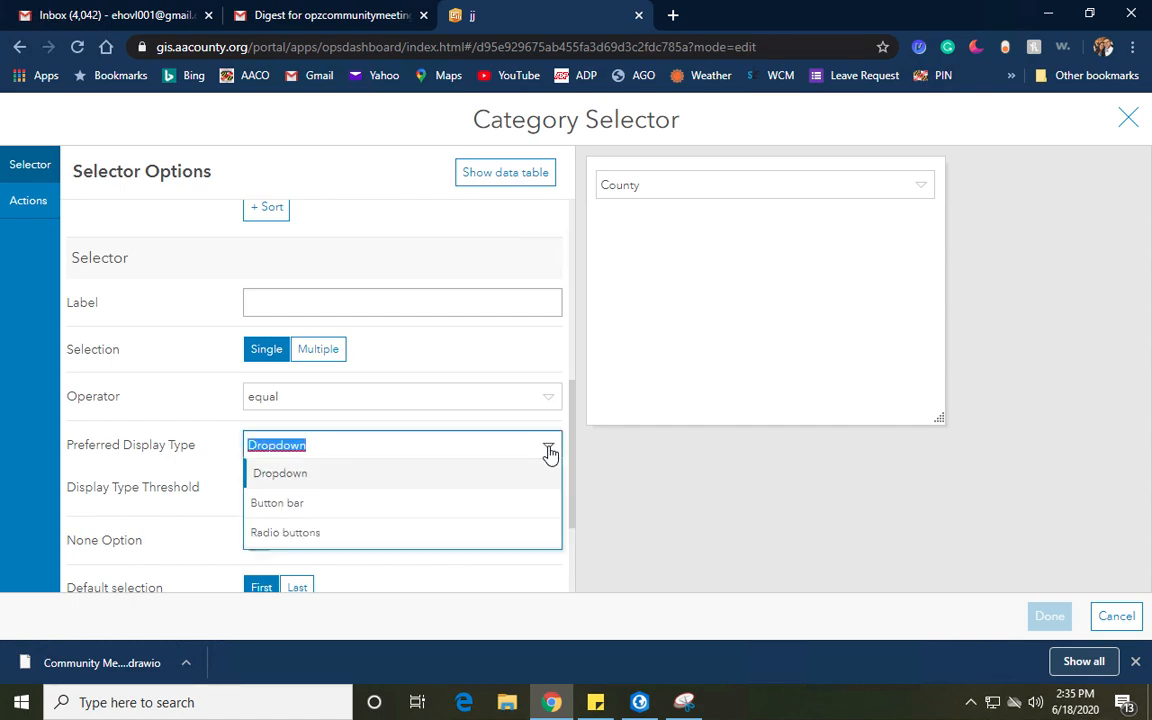
left_click(450, 503)
left_click(1049, 616)
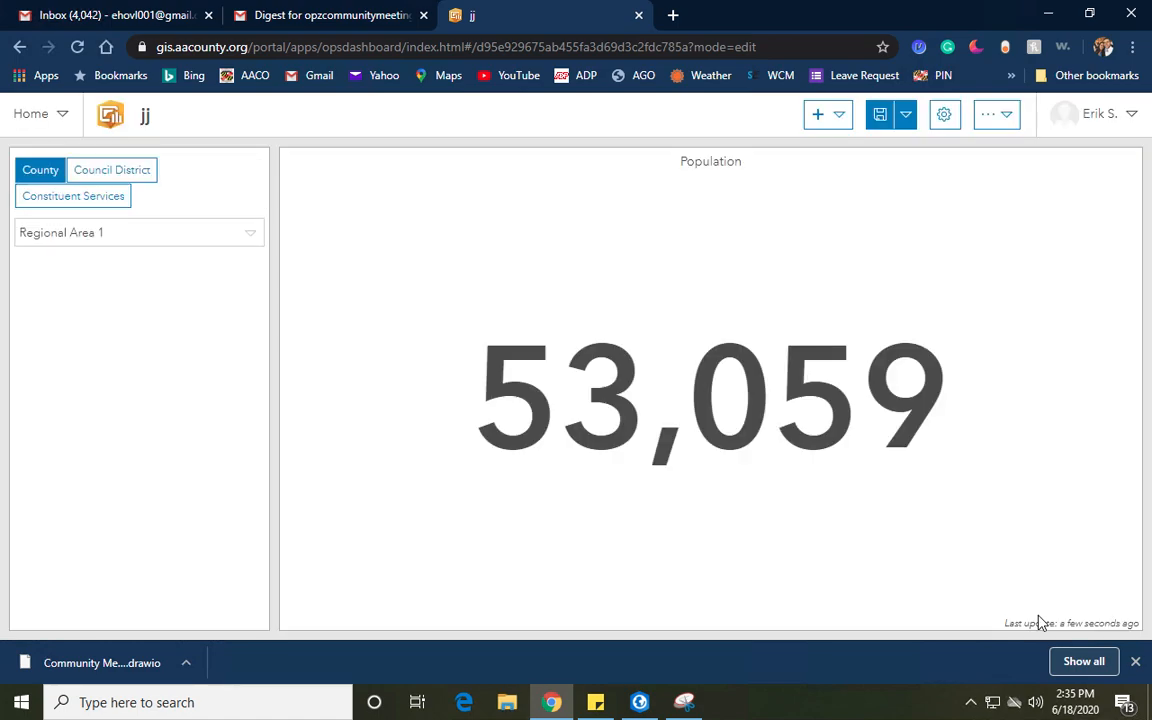
left_click(113, 174)
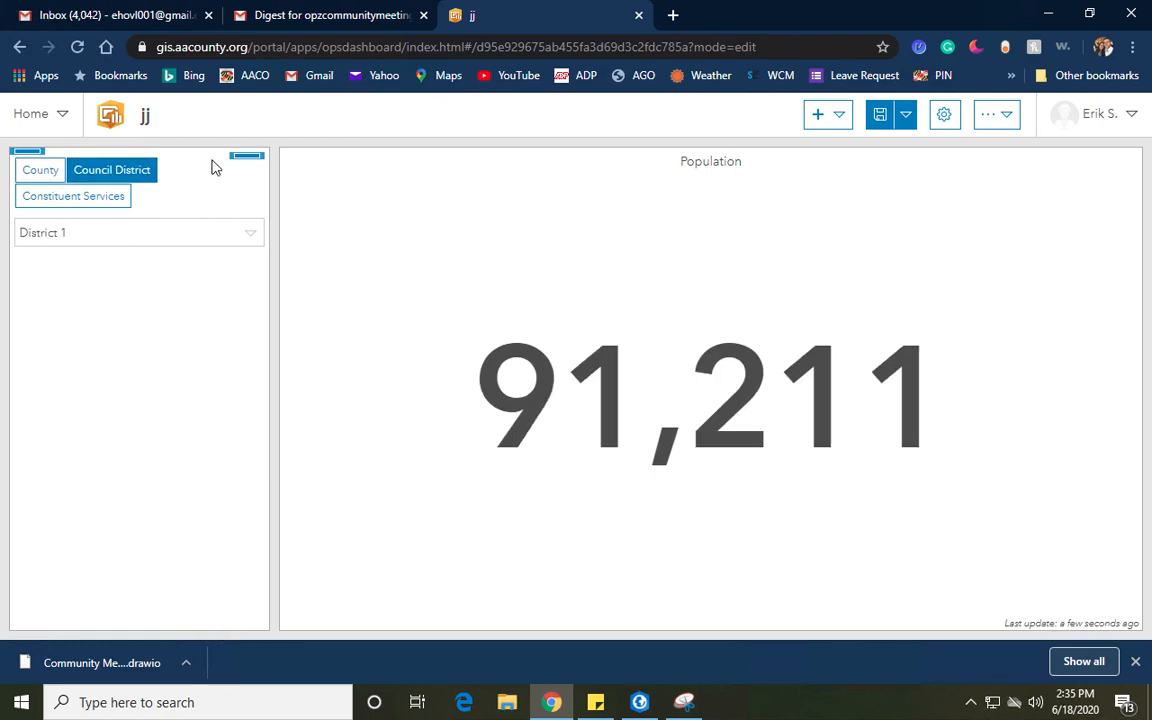
Step: Set the first selector's preferred display type to Radio buttons and finish the configuration
left_click(250, 168)
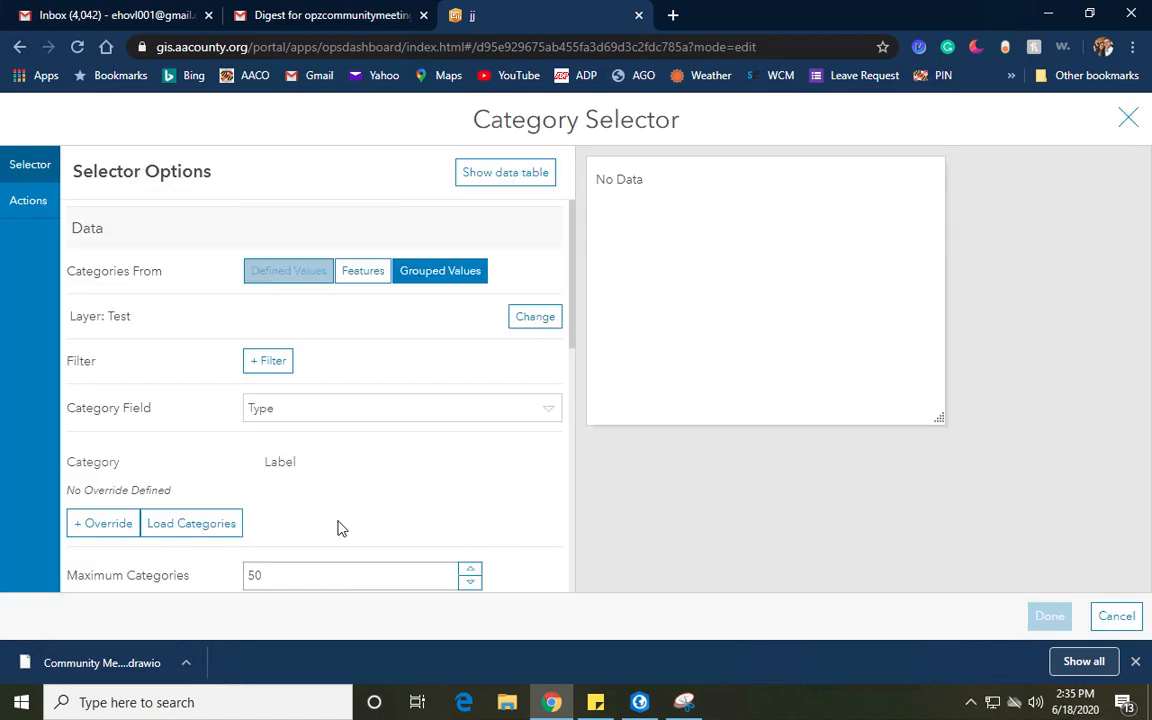
scroll(340, 530, "down", 1)
scroll(343, 535, "down", 5)
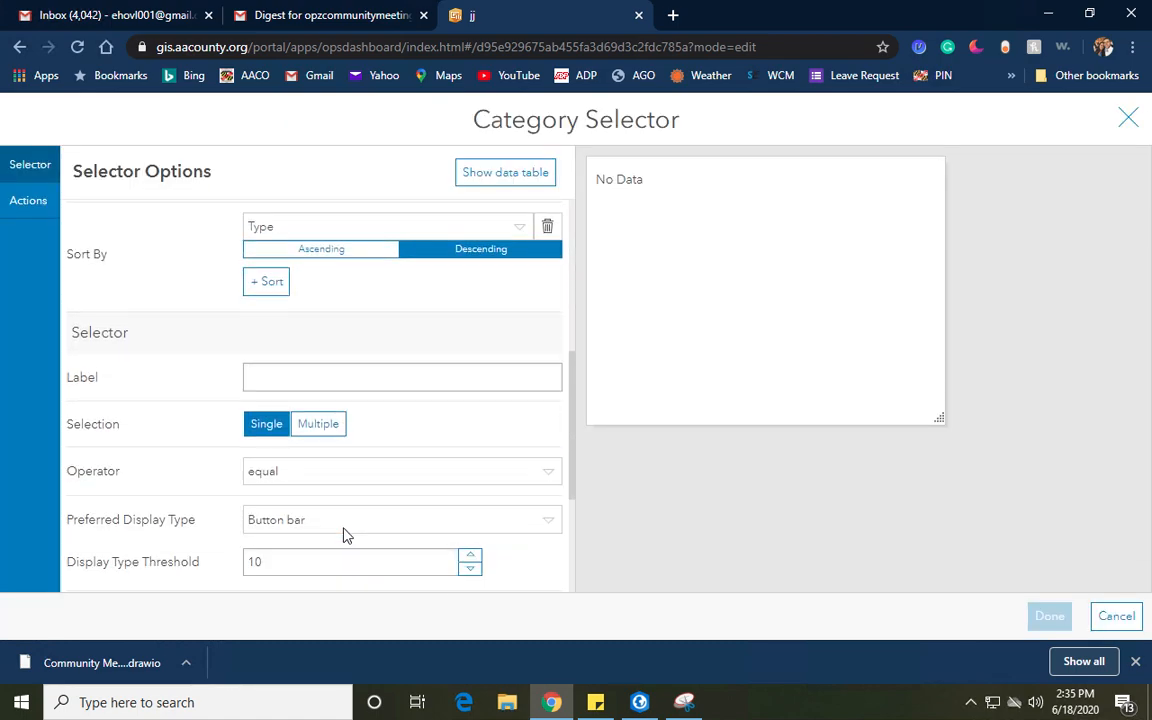
scroll(343, 535, "down", 1)
left_click(527, 440)
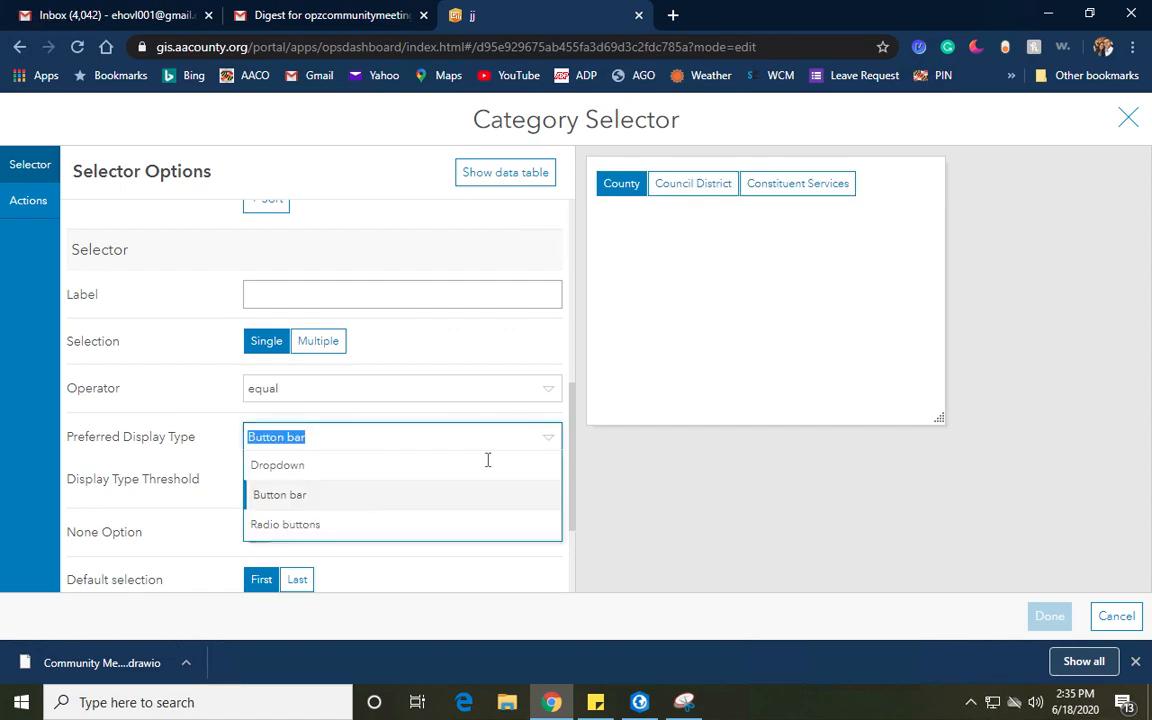
left_click(418, 525)
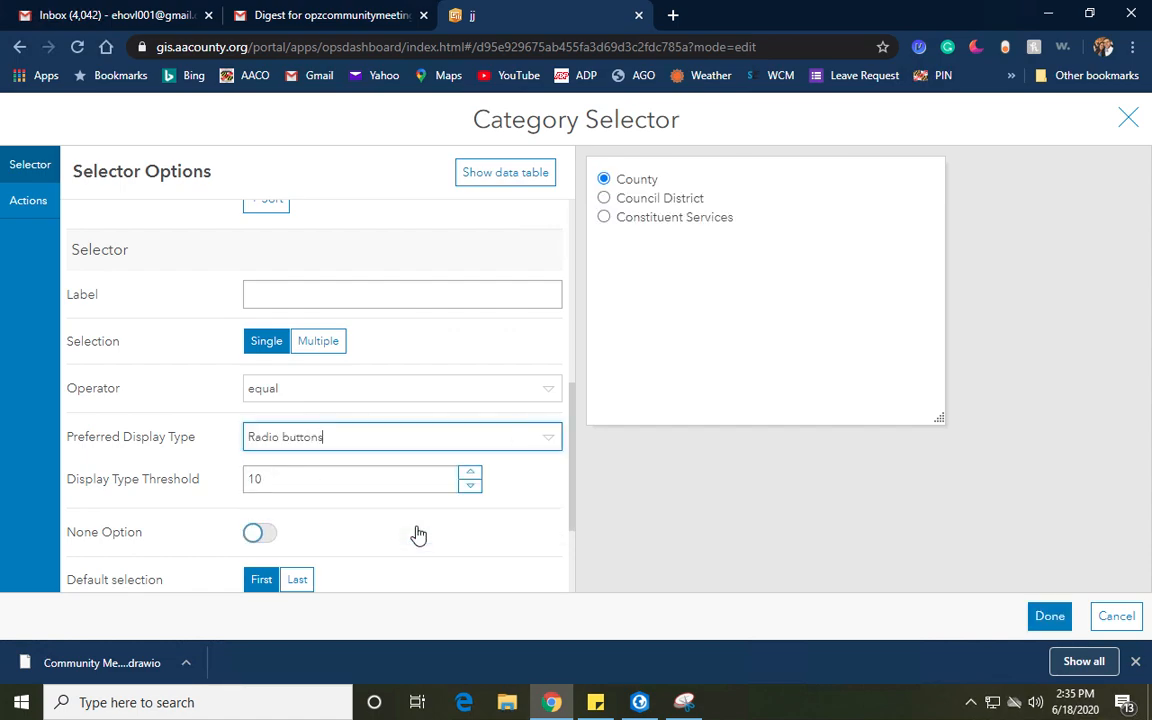
left_click(1047, 616)
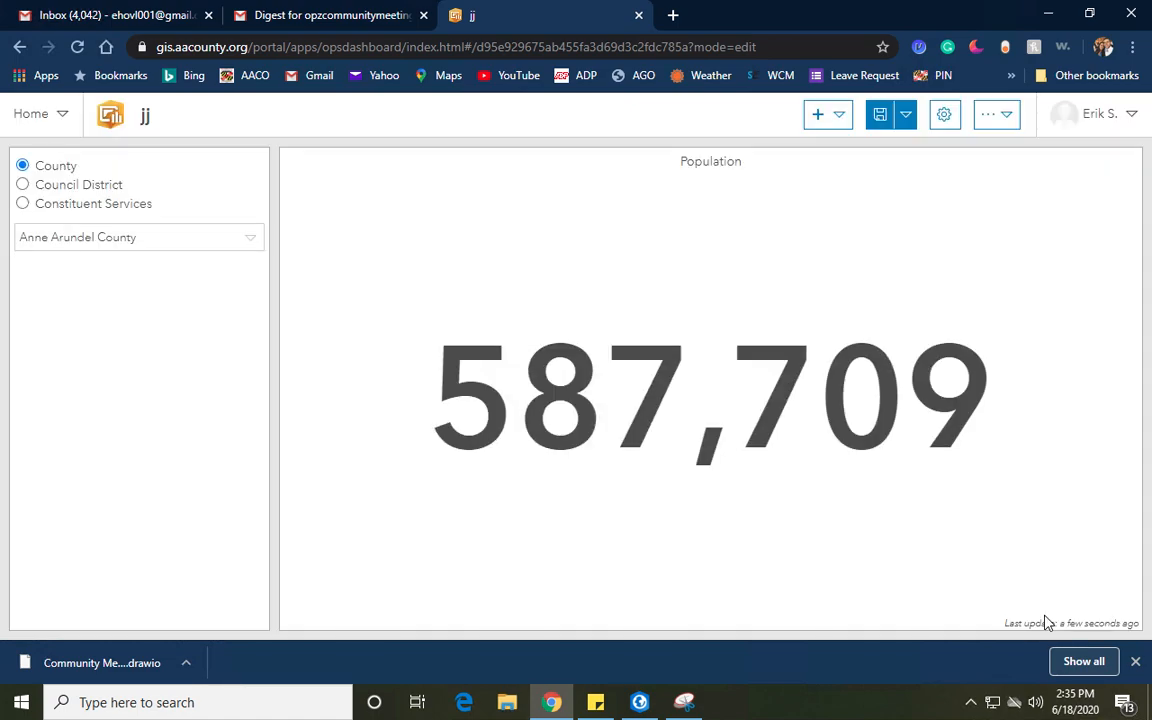
Step: Test the area type options by choosing Council District and then County, and check the names offered in the second selector
left_click(23, 186)
left_click(23, 166)
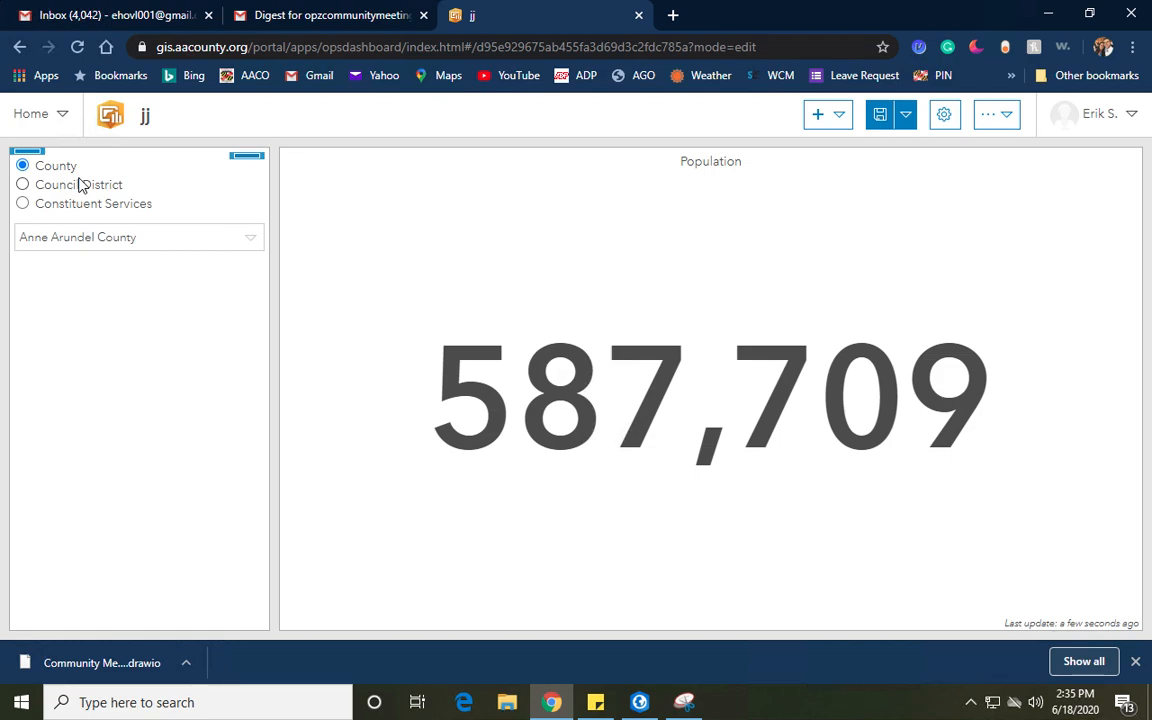
left_click(249, 239)
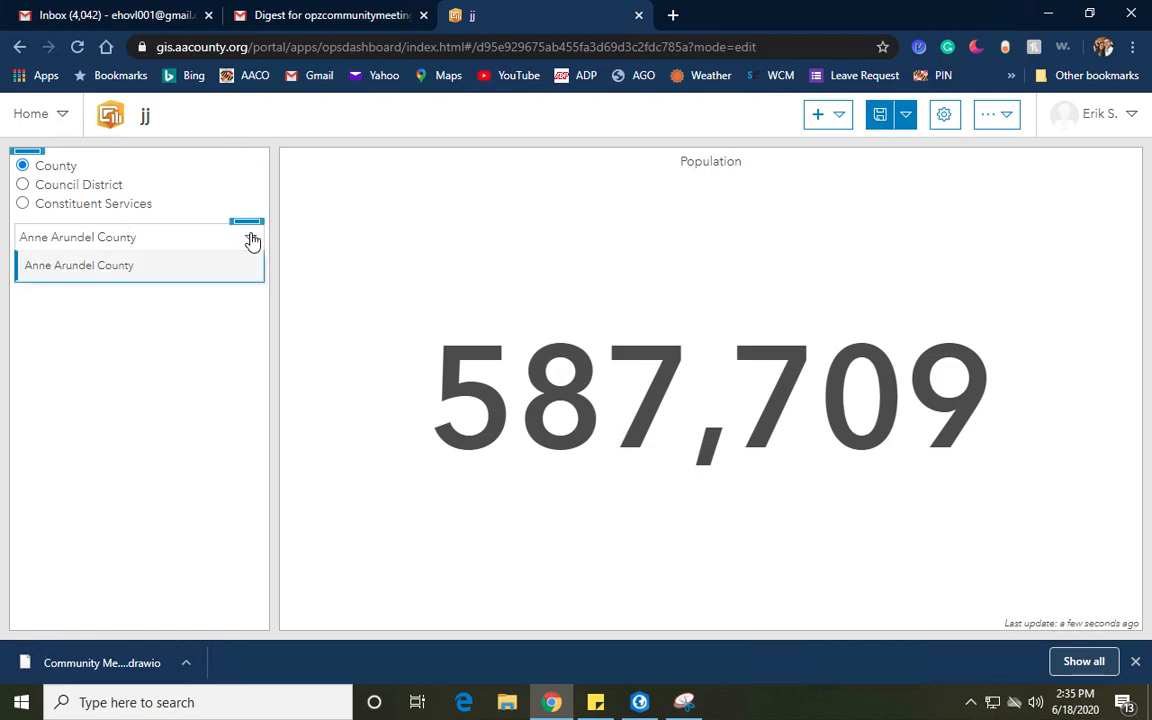
Step: Save the dashboard, then reload it and check the names offered for County in the second selector
left_click(249, 239)
left_click(211, 288)
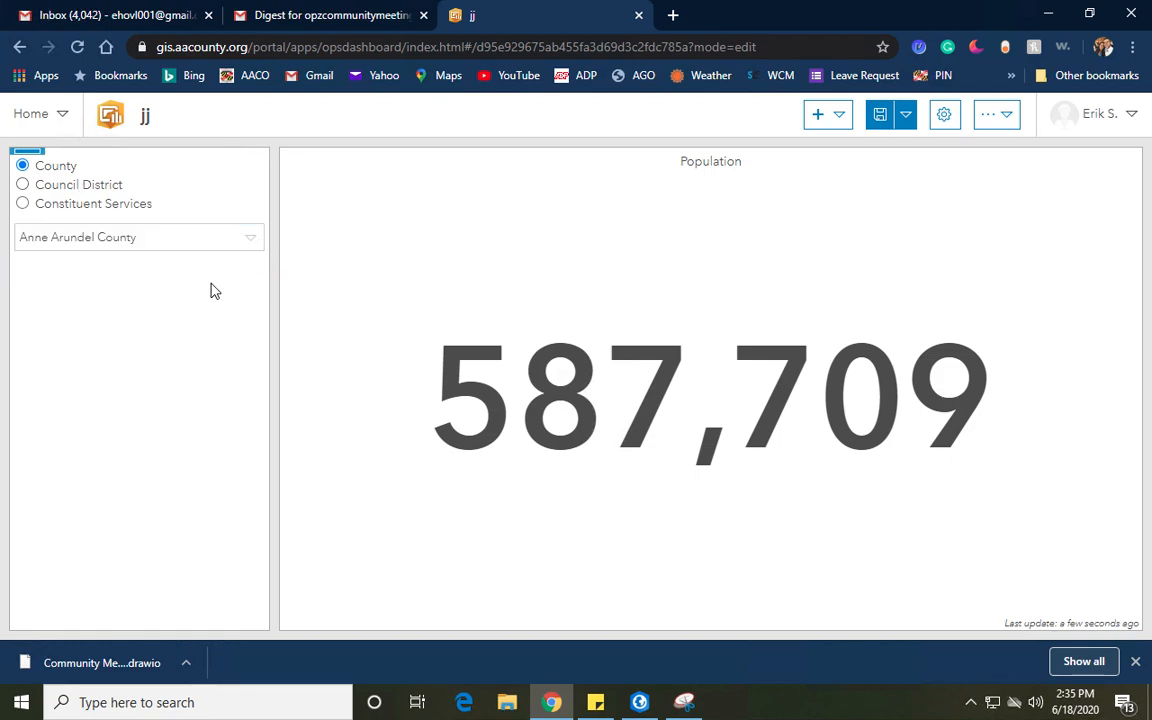
left_click(880, 114)
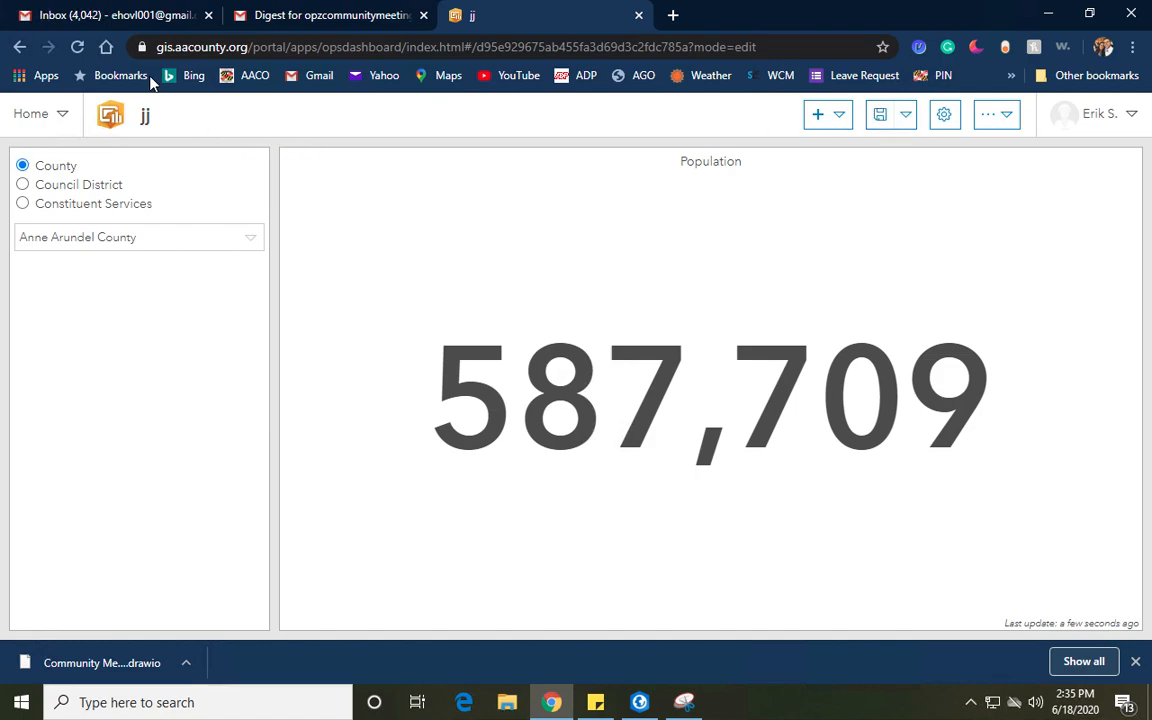
left_click(78, 48)
left_click(250, 240)
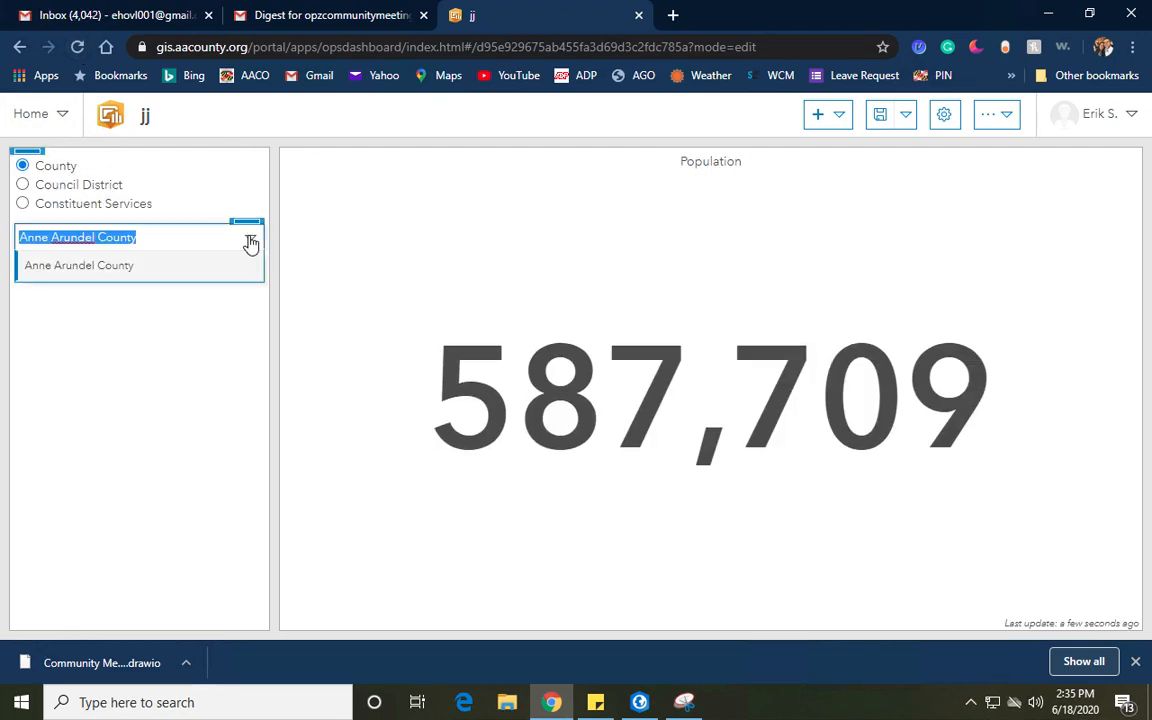
left_click(250, 243)
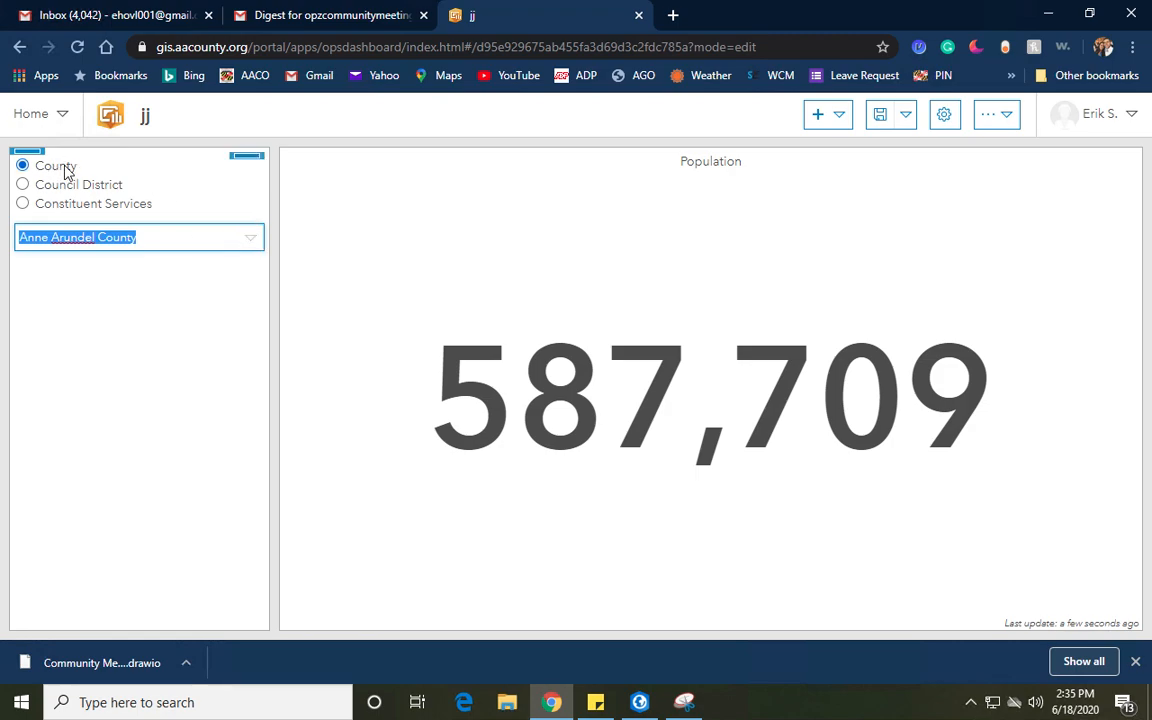
Step: Set the first selector's preferred display type to Dropdown and save the dashboard with that configuration
left_click(246, 167)
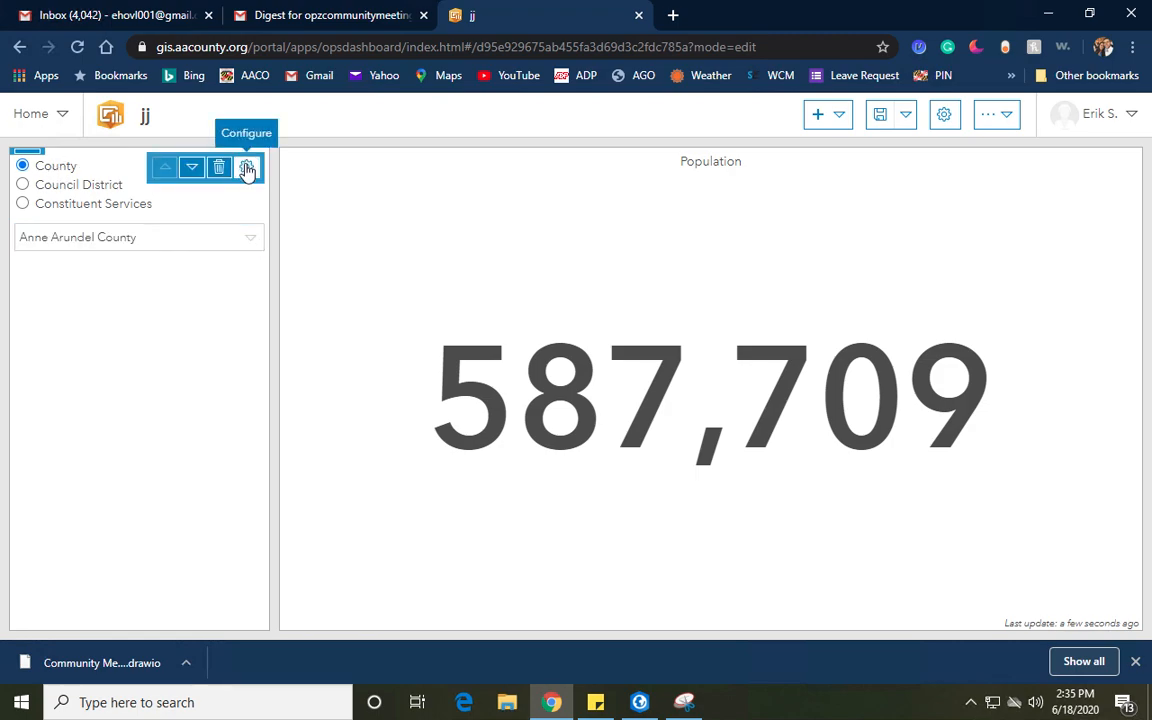
scroll(427, 352, "down", 3)
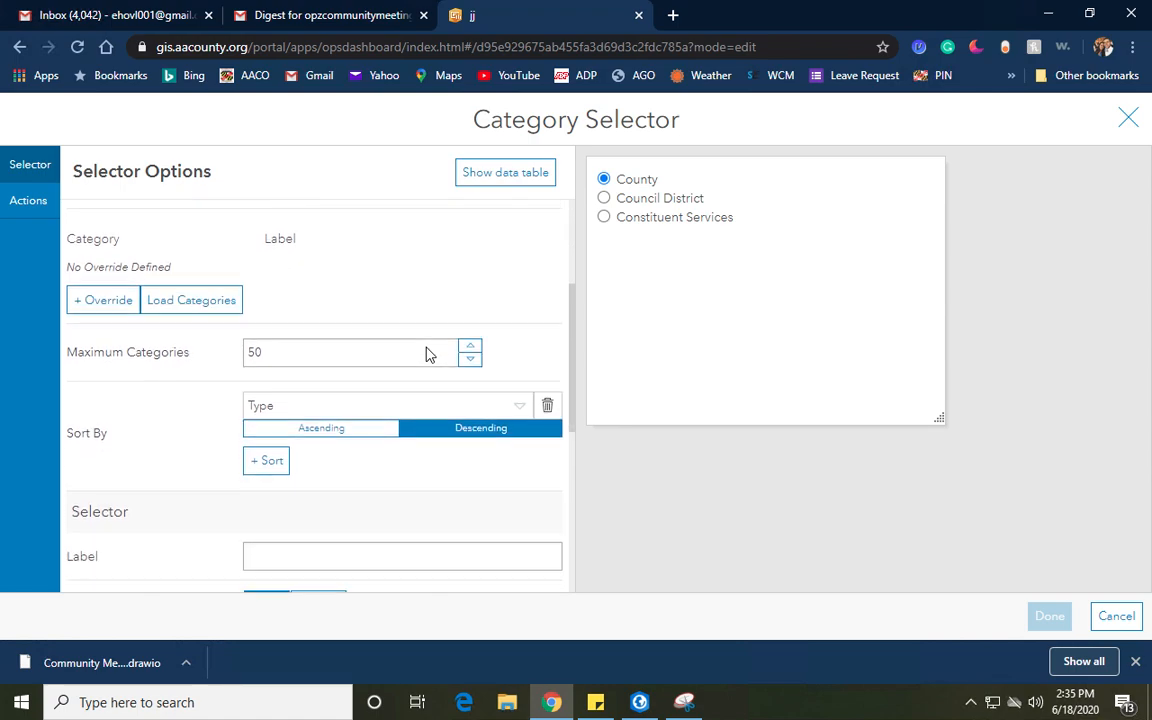
scroll(427, 352, "down", 3)
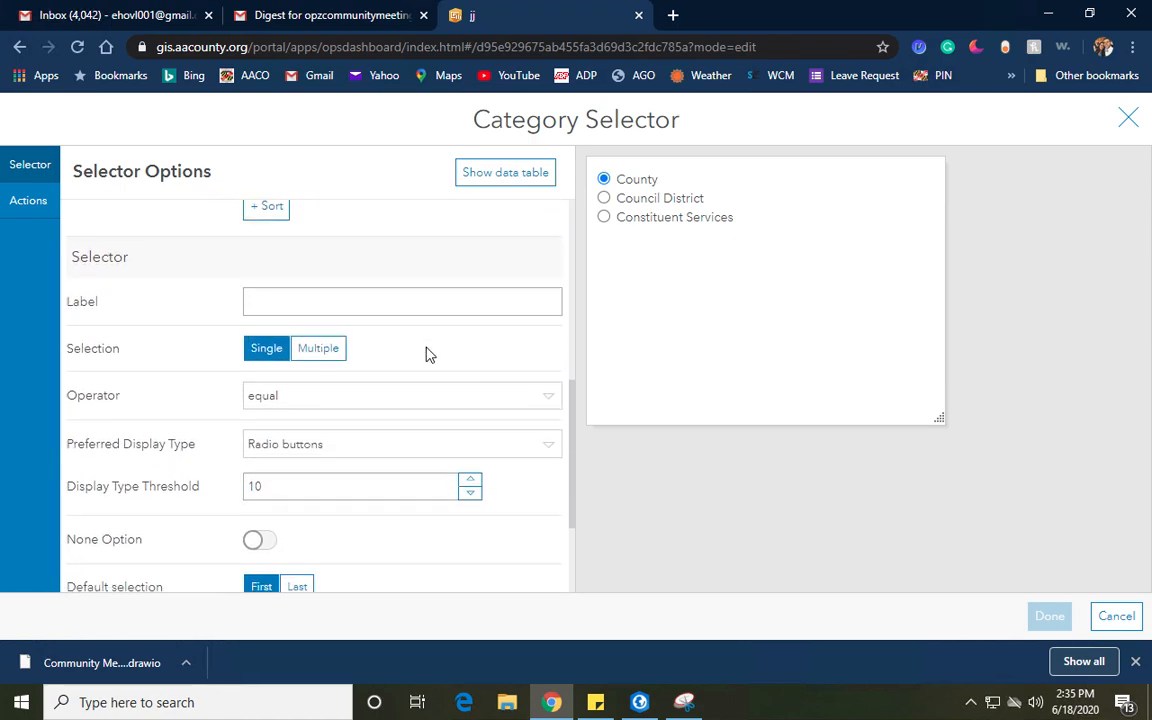
left_click(551, 444)
left_click(450, 466)
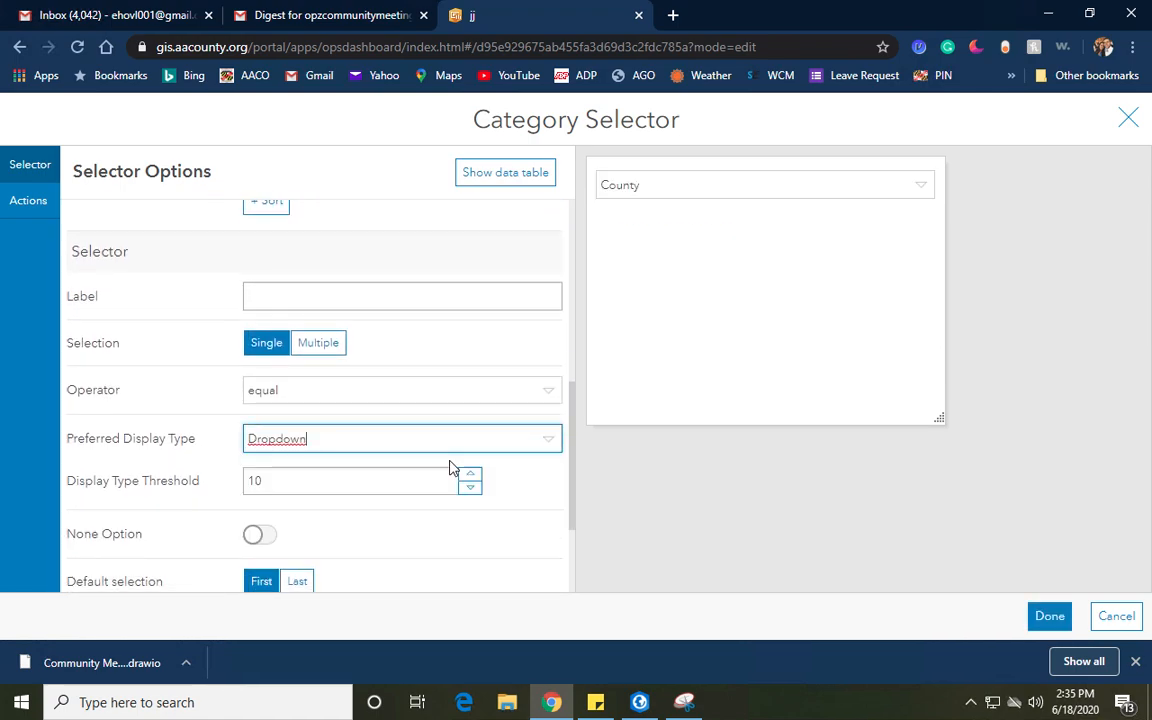
left_click(1046, 616)
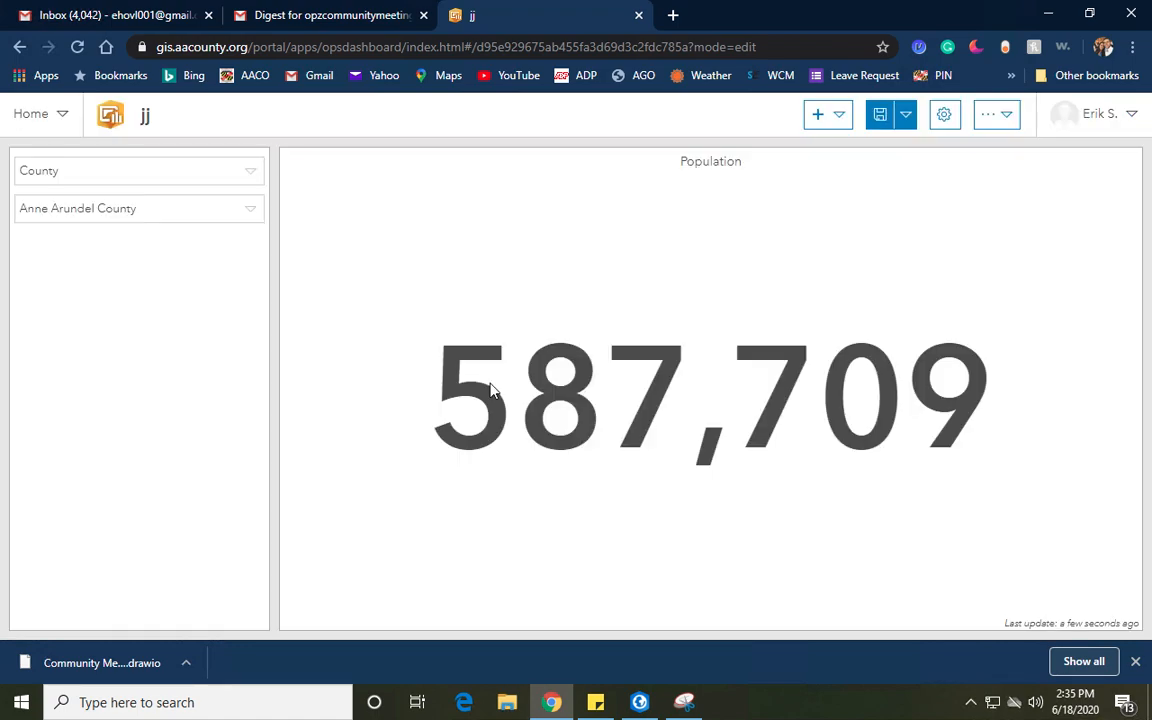
left_click(878, 116)
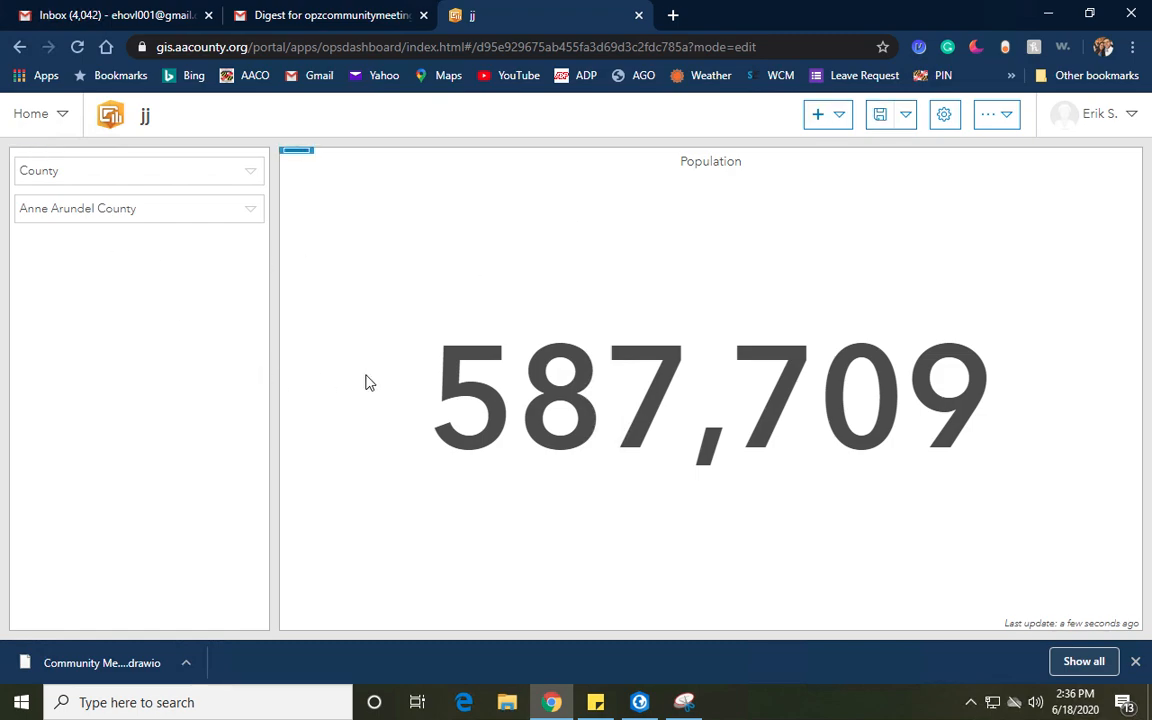
Step: Reload the dashboard and check the options offered in both the area type and name selectors
left_click(79, 52)
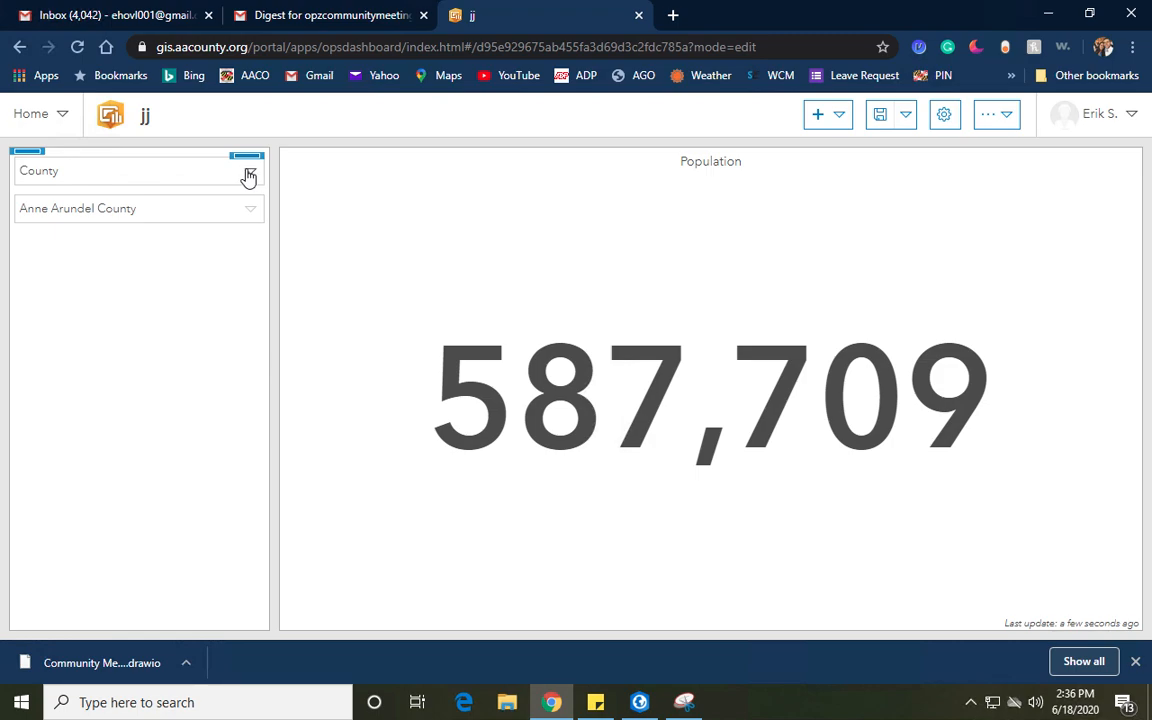
left_click(250, 212)
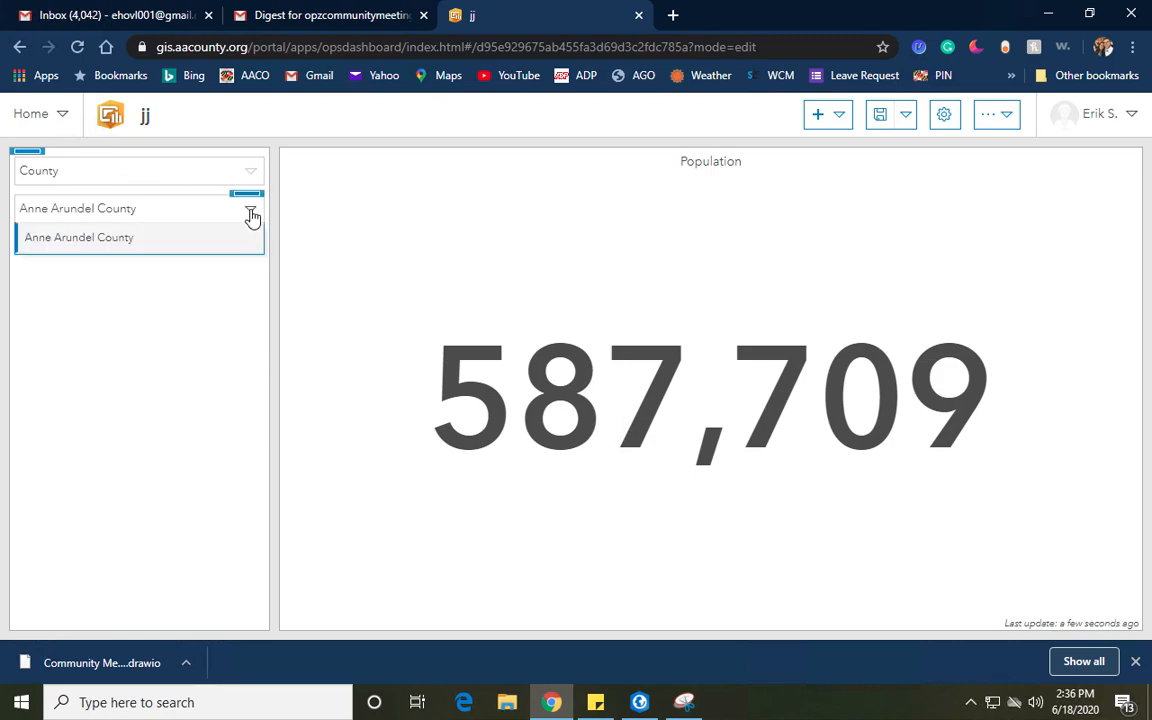
left_click(251, 214)
left_click(251, 174)
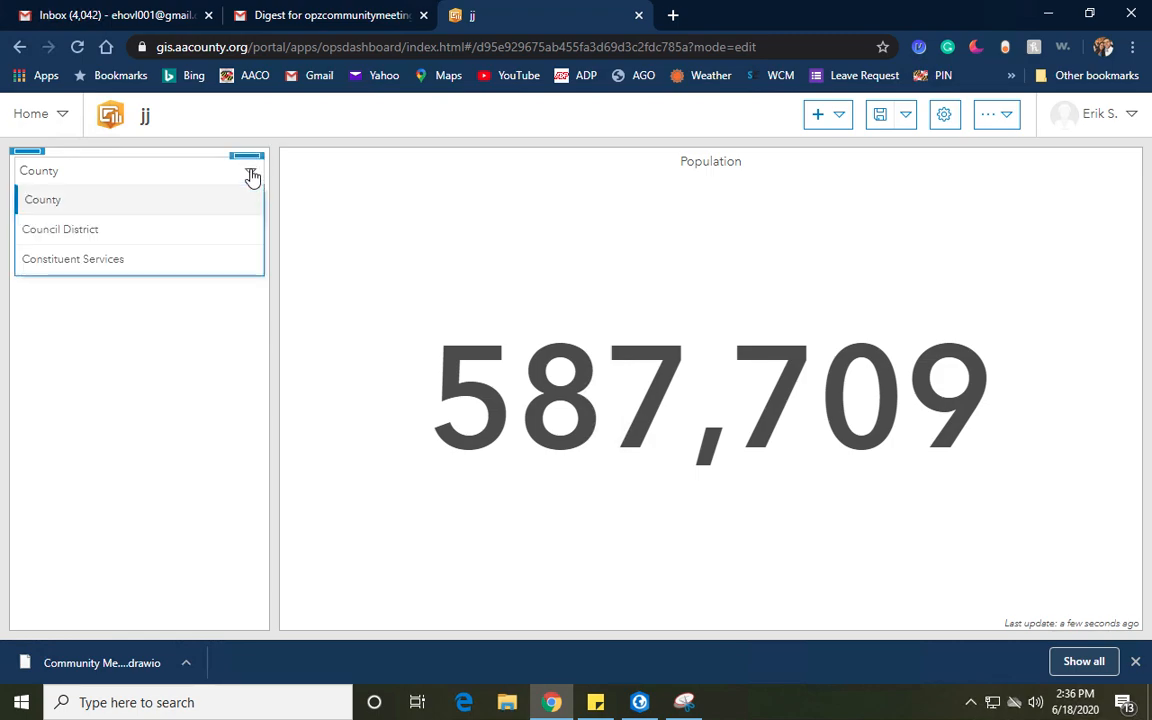
left_click(251, 175)
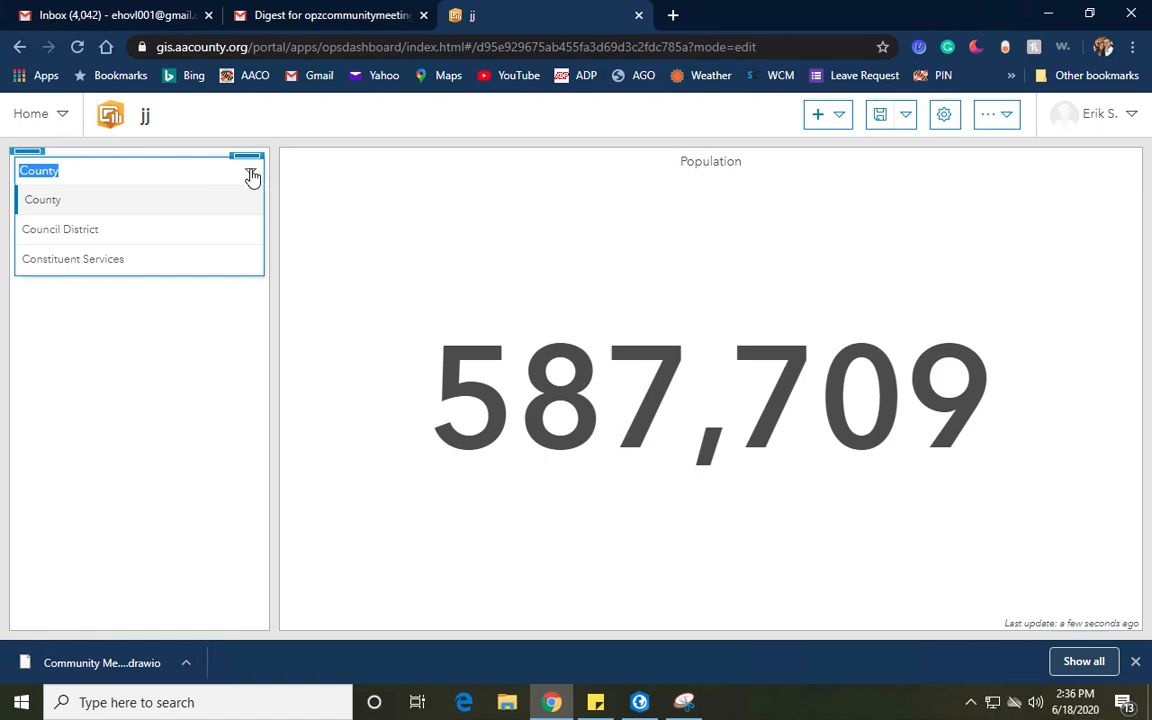
left_click(150, 336)
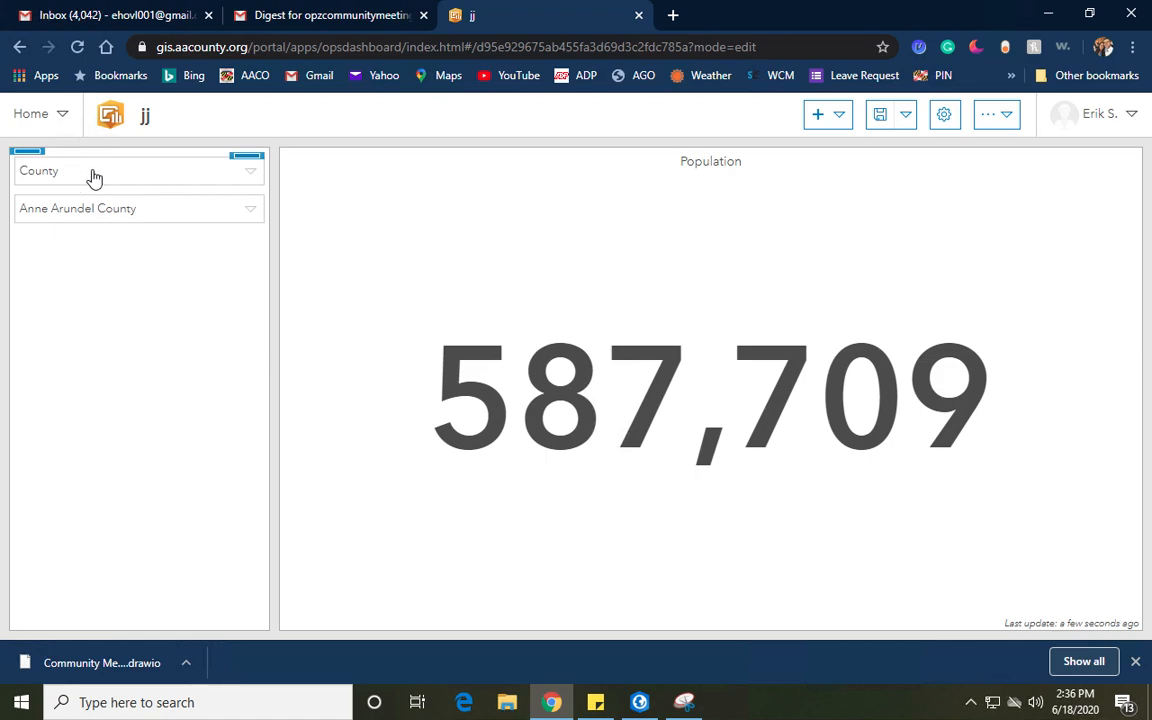
left_click(60, 176)
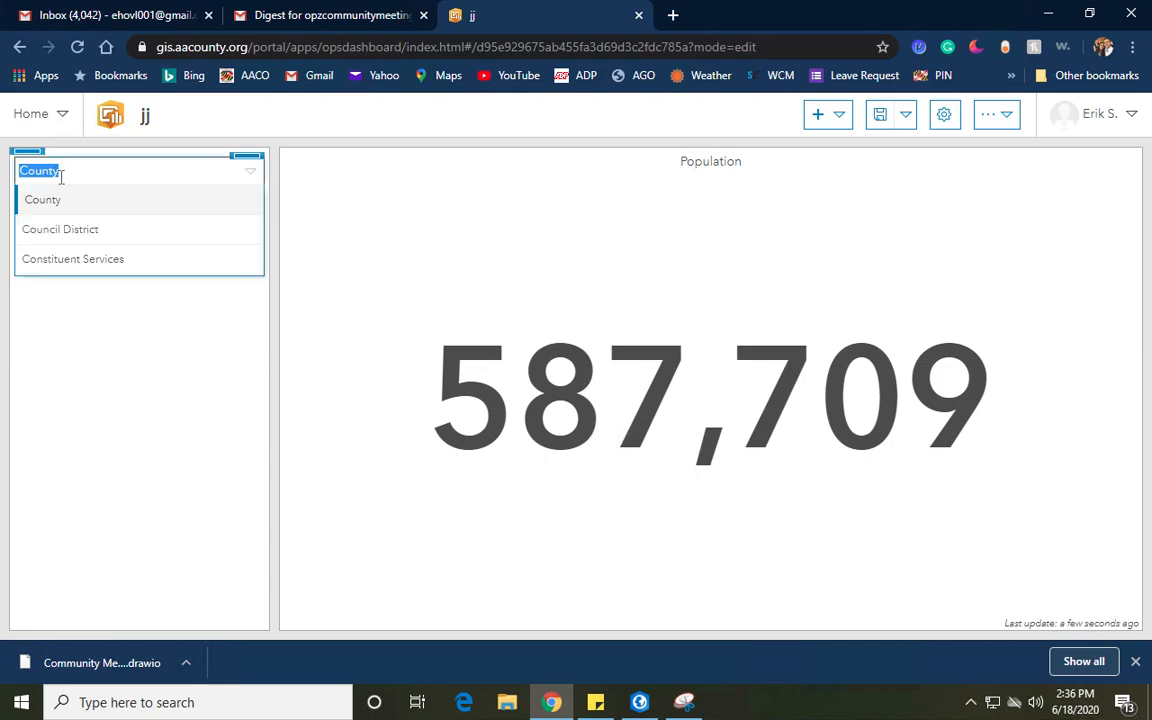
left_click(103, 332)
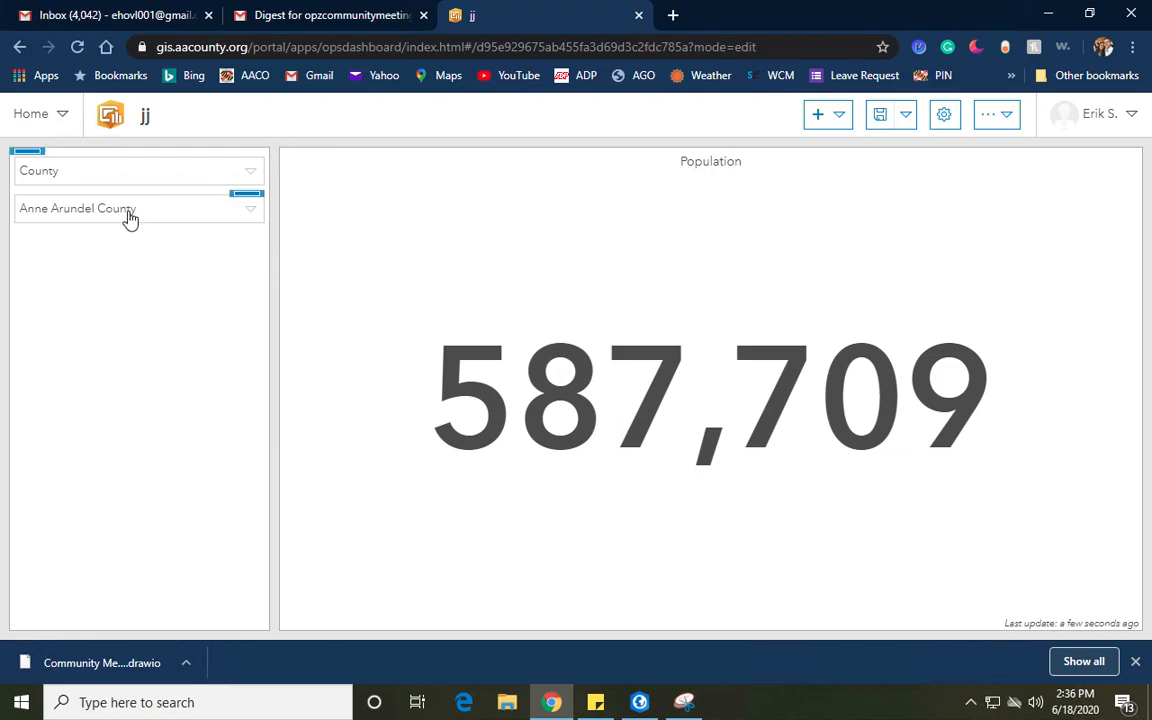
mouse_move(528, 6)
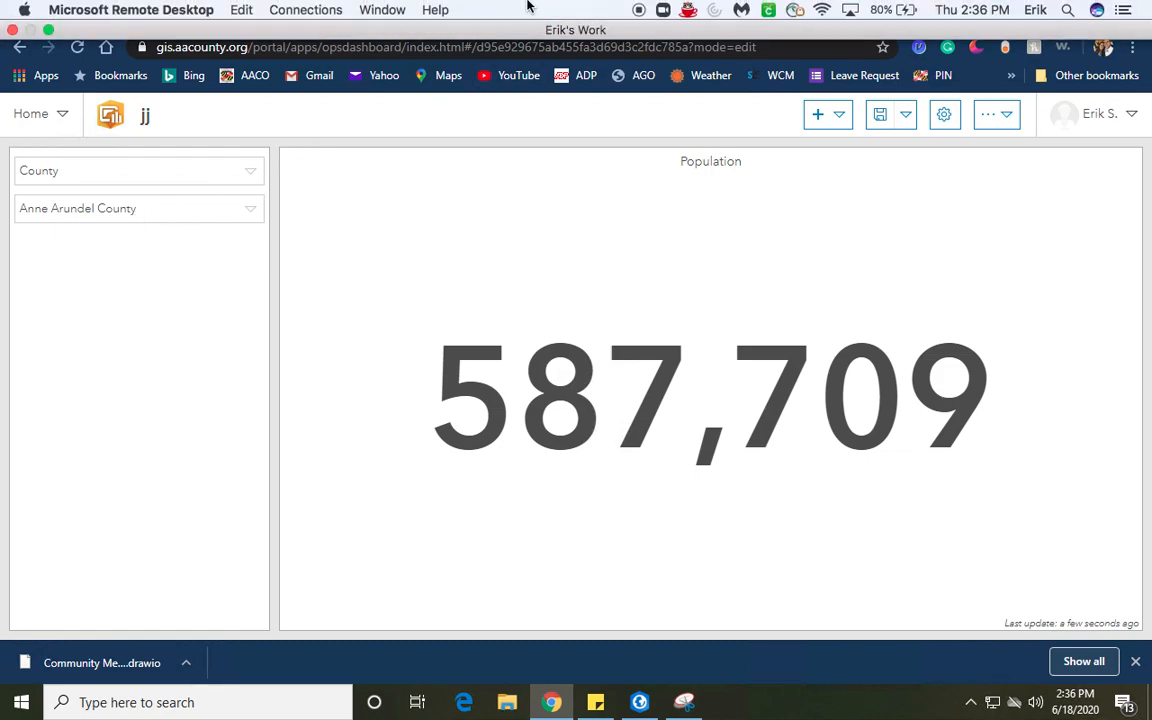